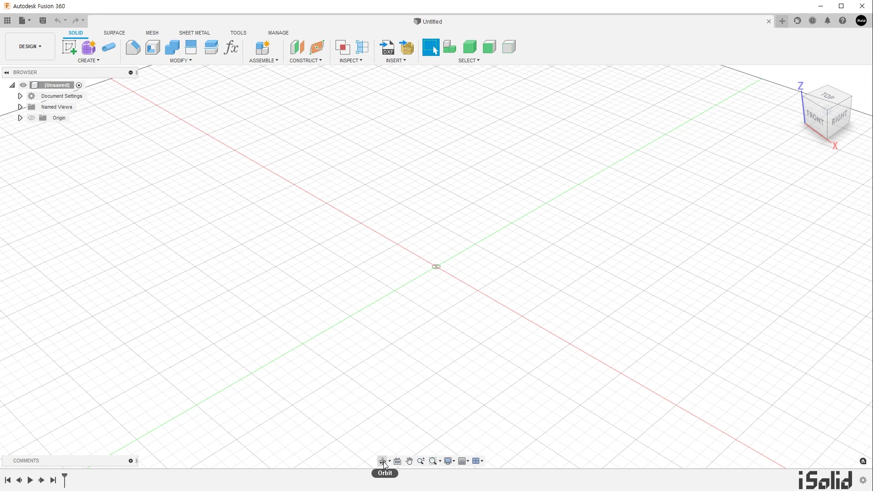
Show the Constrained Orbit and Free Orbit choices, then bring up the account menu
left_click(388, 462)
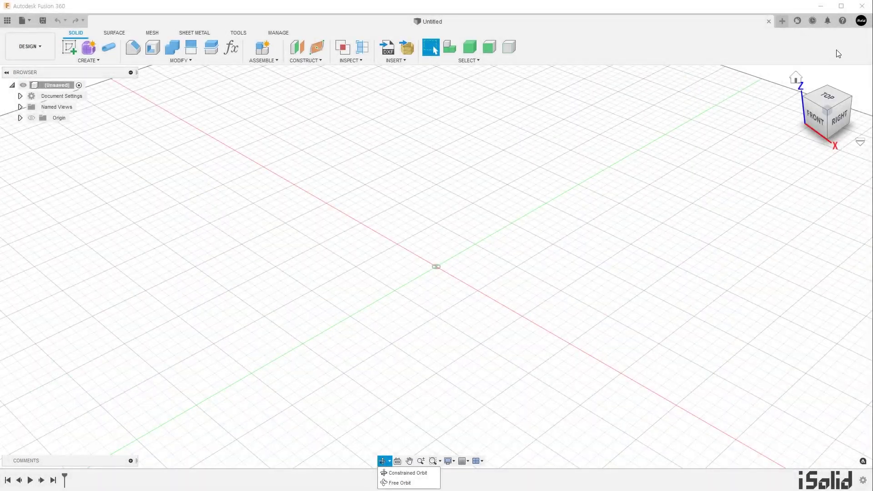
left_click(862, 20)
Open General preferences and list the Default Orbit type choices, currently Constrained Orbit
left_click(845, 43)
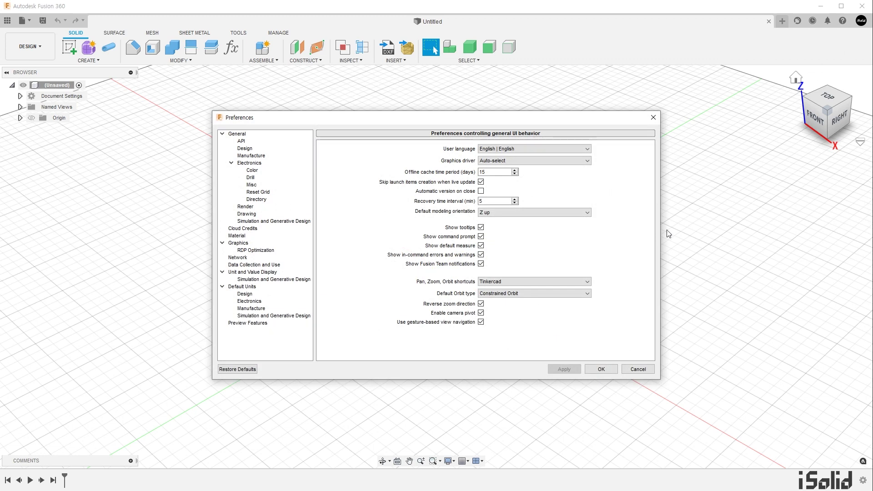
left_click(588, 293)
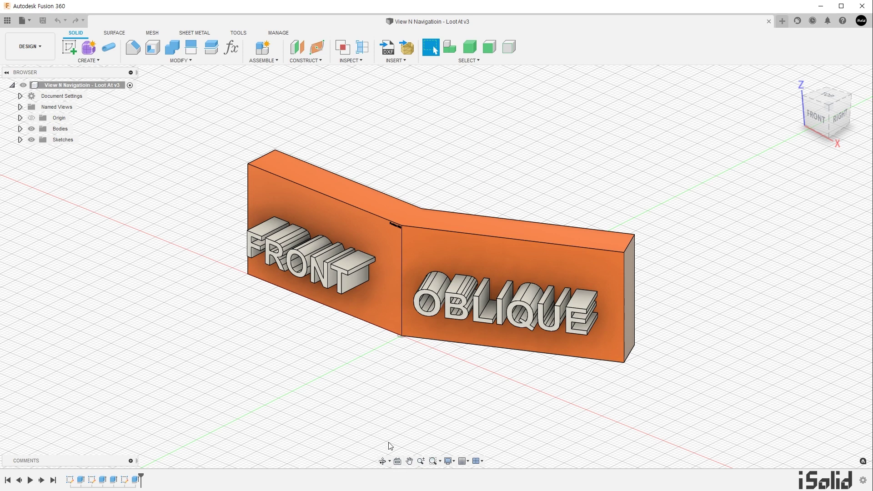
View the model's FRONT face head-on, then return to the isometric home view
left_click(380, 313)
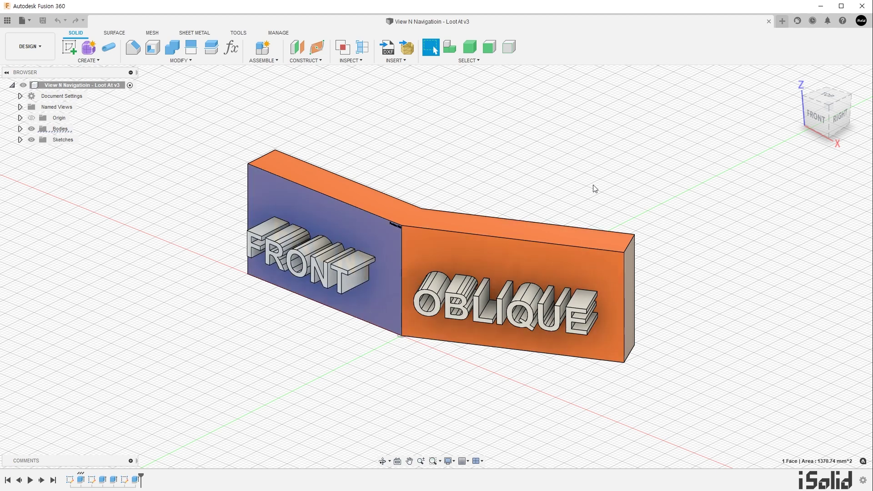
left_click(820, 119)
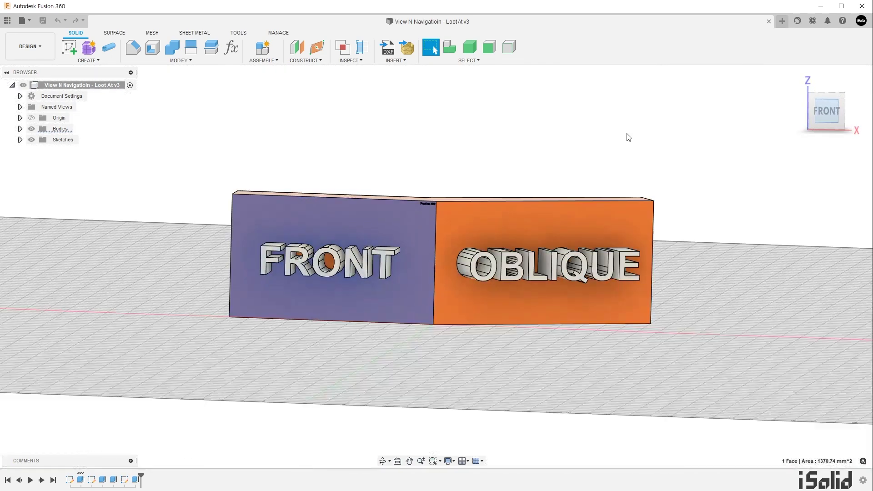
left_click(567, 138)
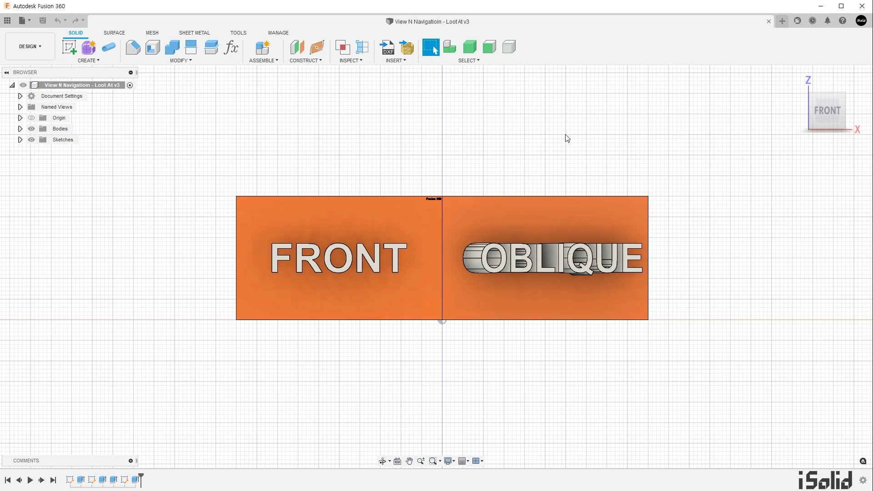
key("F5")
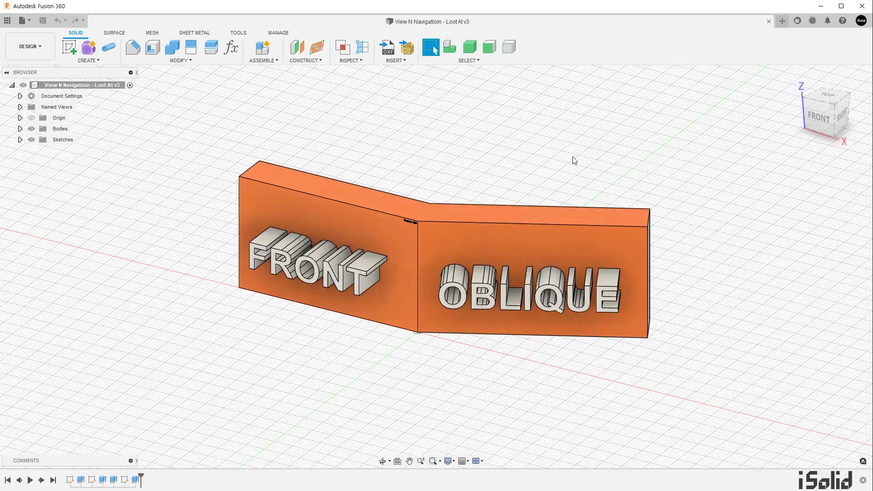
Use Look At to face the OBLIQUE face squarely and pan the model right and down
left_click(623, 238)
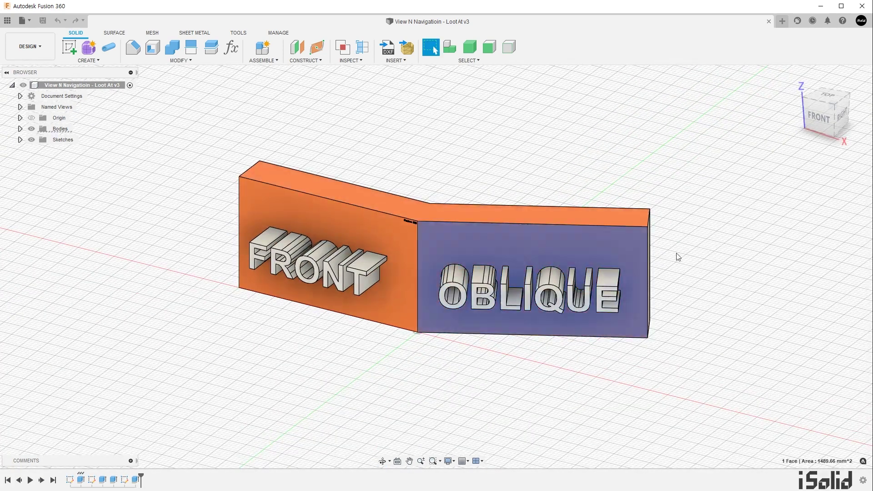
left_click(742, 334)
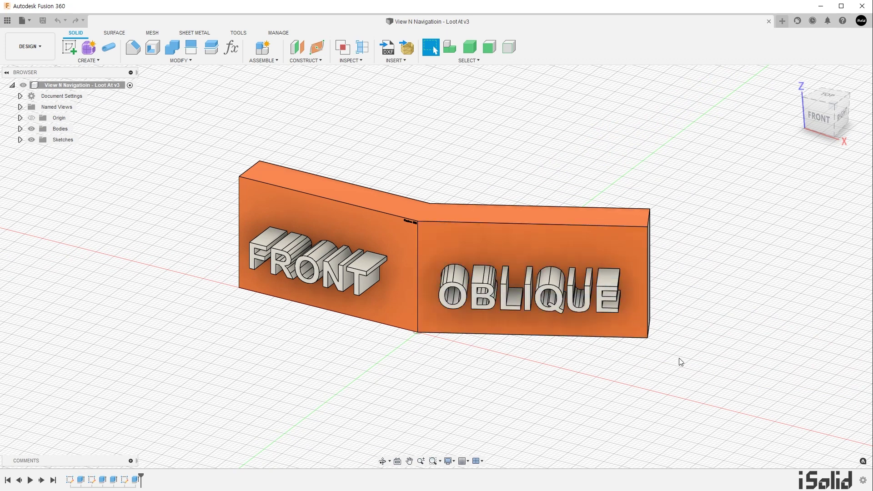
left_click(397, 461)
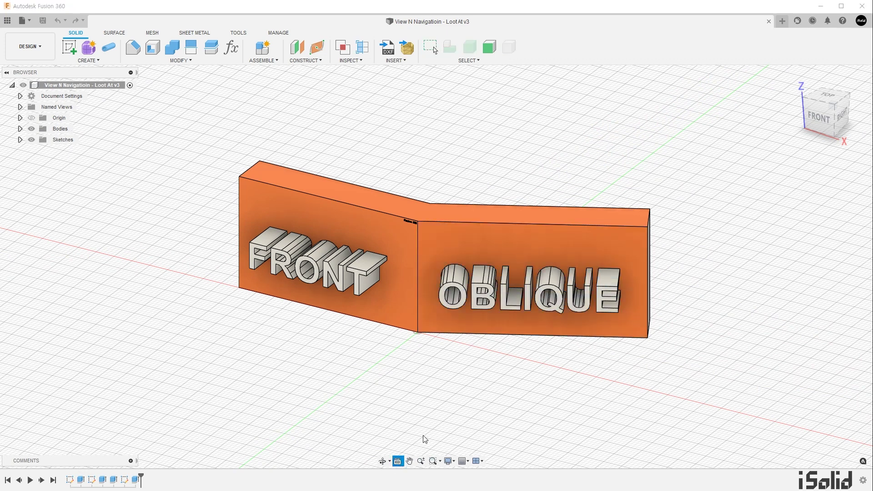
left_click(612, 327)
middle_click_drag(573, 357, 706, 386)
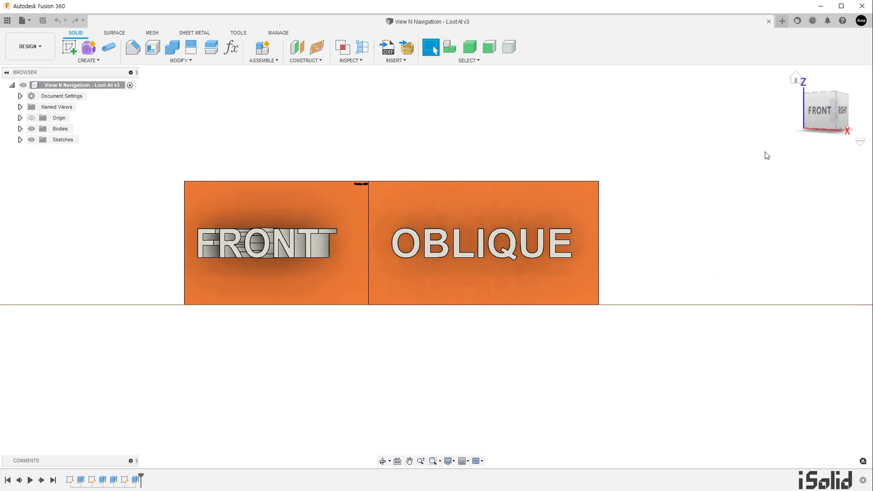
Switch the camera to Perspective projection from the ViewCube menu
right_click(797, 85)
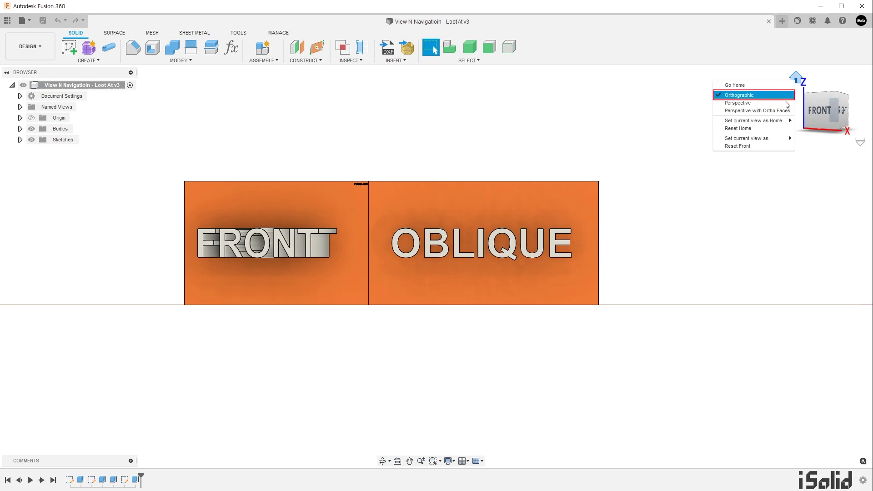
left_click(773, 111)
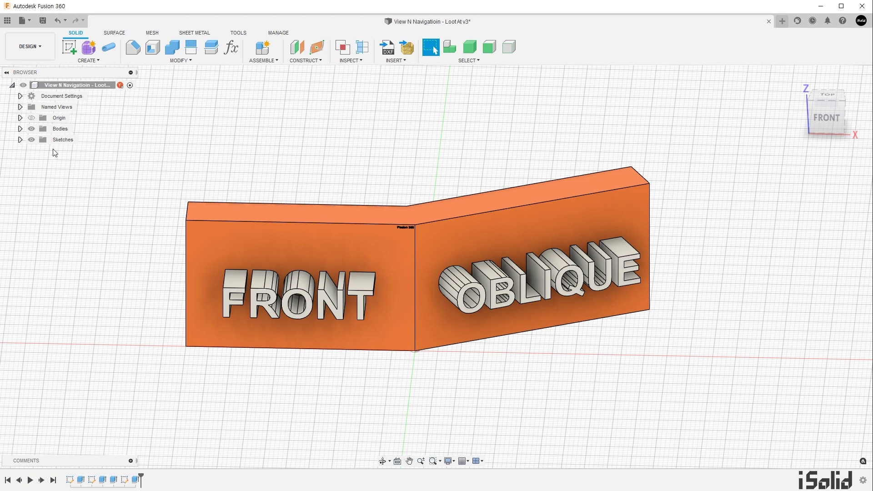
Show the Named Views list and aim the view straight at the OBLIQUE face
left_click(20, 108)
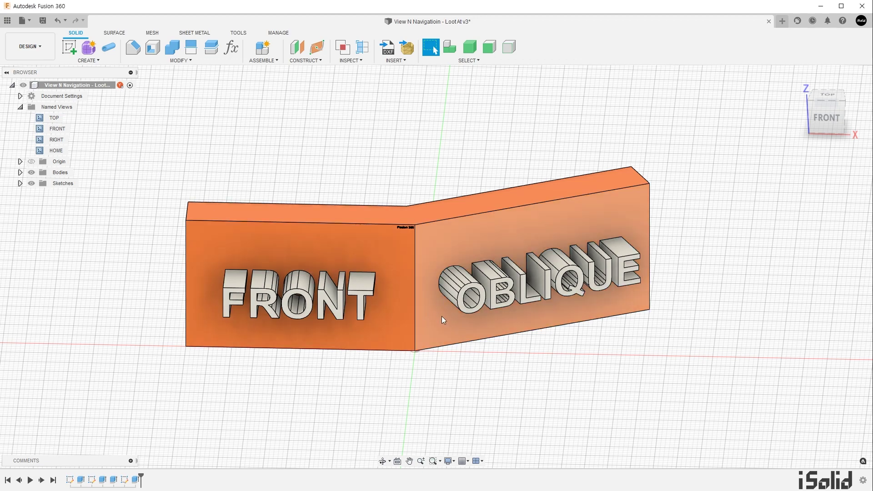
left_click(441, 316)
left_click(398, 461)
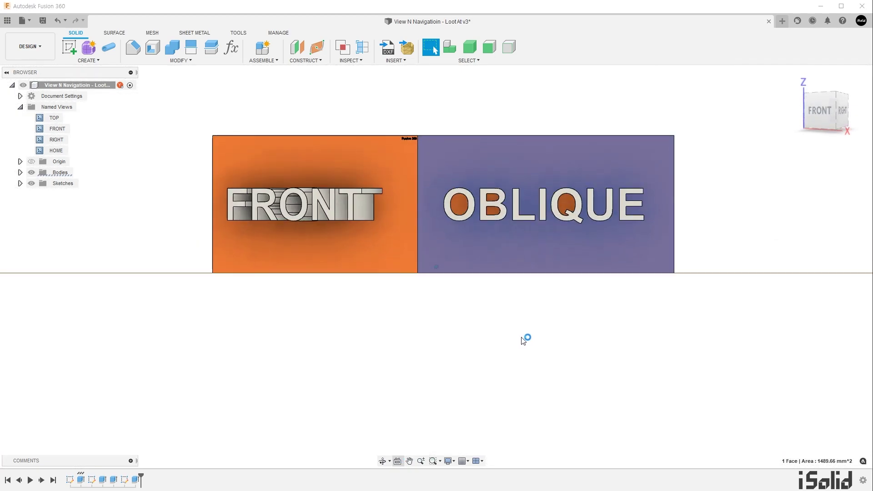
left_click(463, 398)
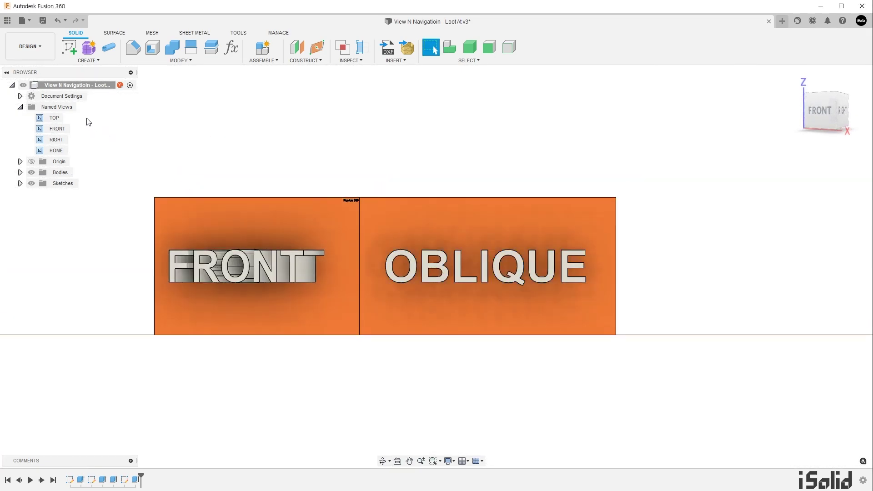
Save the current view as a new named view called 경사면, then return home
right_click(70, 112)
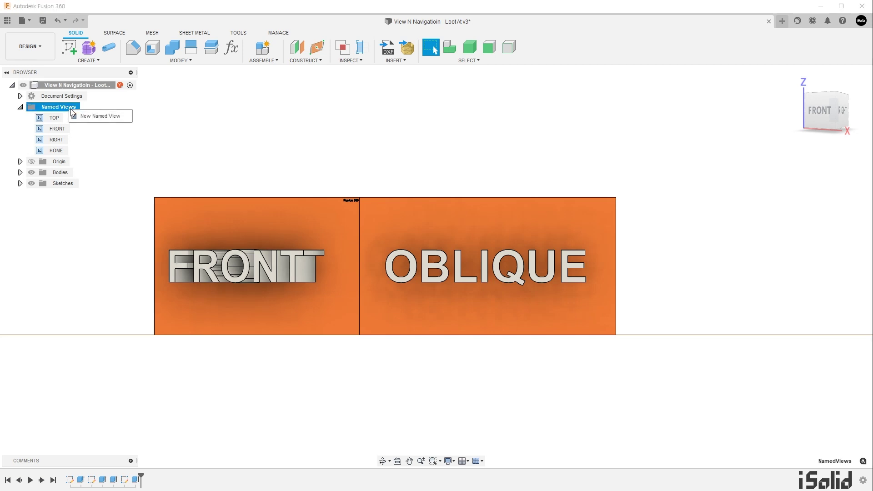
left_click(95, 116)
double_click(78, 162)
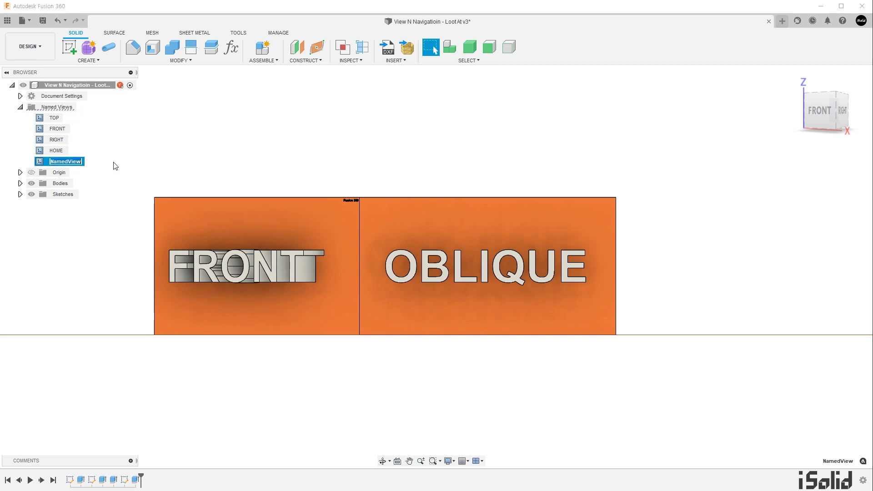
type("경사면")
key("Return")
left_click(114, 166)
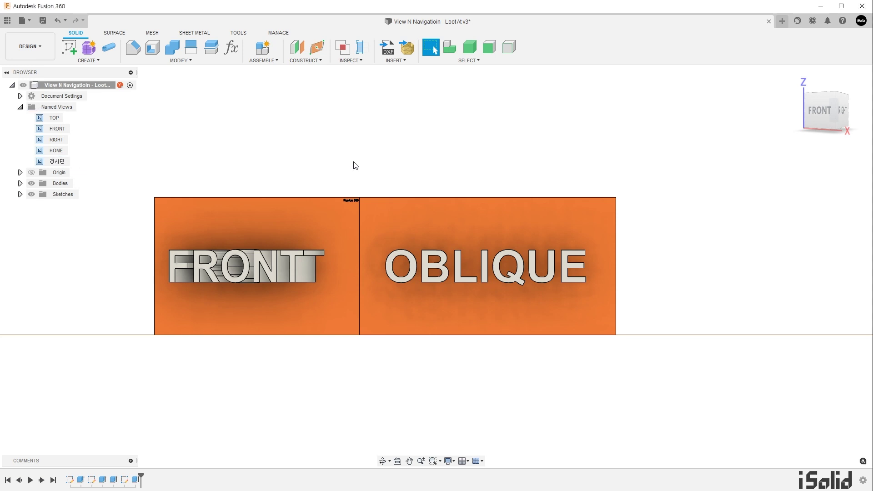
key("F6")
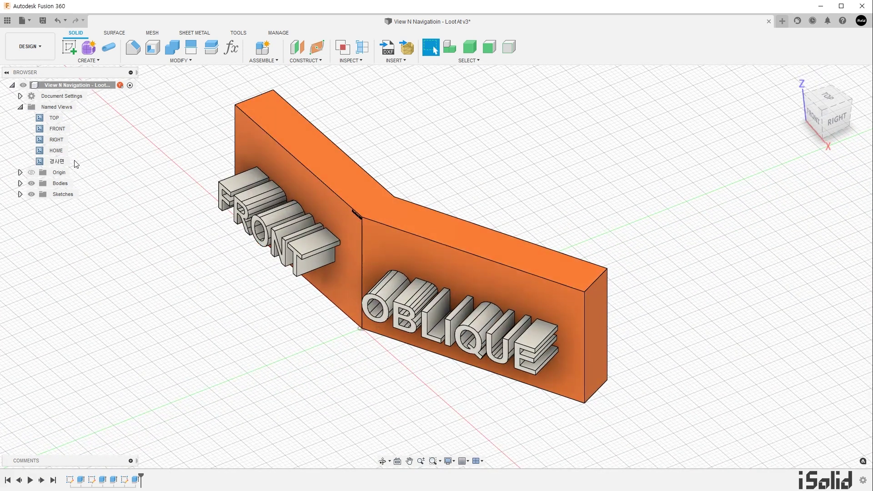
Restore the 경사면 view, then pan and zoom in on the model's centre edge
double_click(63, 162)
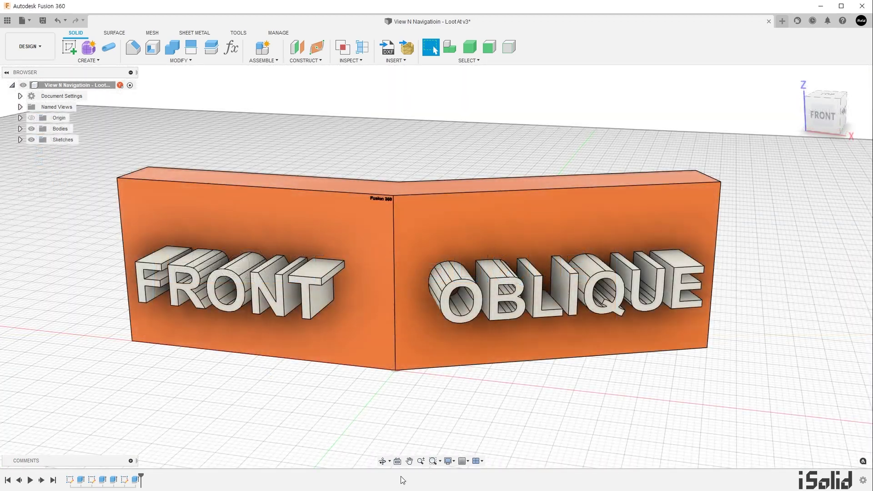
left_click(410, 461)
mouse_move(405, 389)
left_mouse_down()
mouse_move(462, 389)
mouse_move(591, 318)
mouse_move(302, 277)
mouse_move(267, 361)
mouse_move(440, 429)
left_mouse_up()
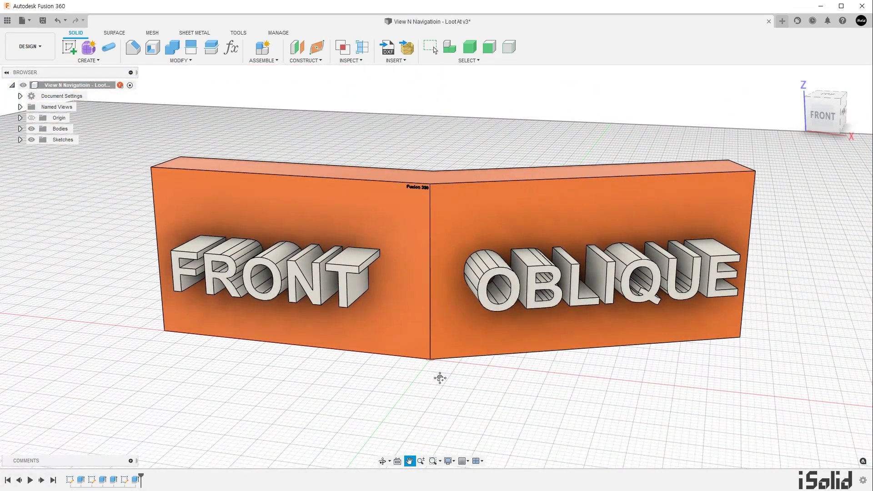
left_click(422, 462)
mouse_move(430, 388)
left_mouse_down()
mouse_move(433, 281)
mouse_move(445, 481)
mouse_move(451, 387)
left_mouse_up()
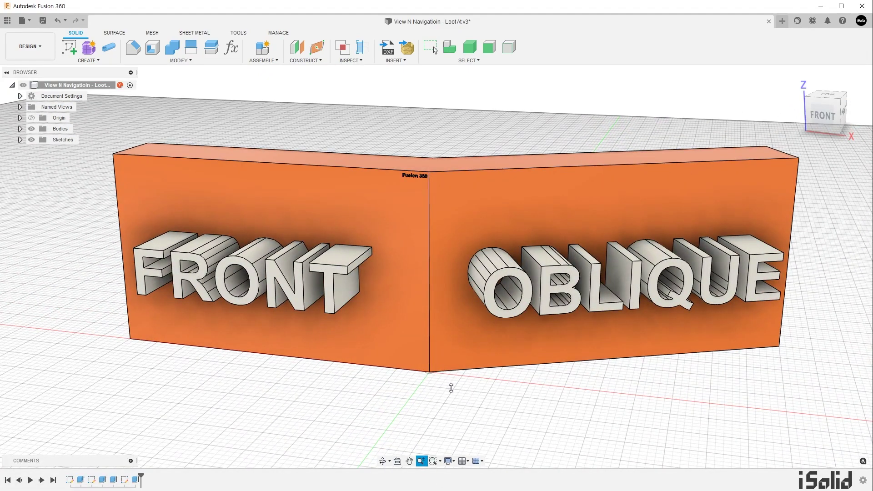
Zoom Window into the Fusion 360 label corner, then fit the whole model in view
left_click(433, 462)
left_click_drag(427, 191, 440, 194)
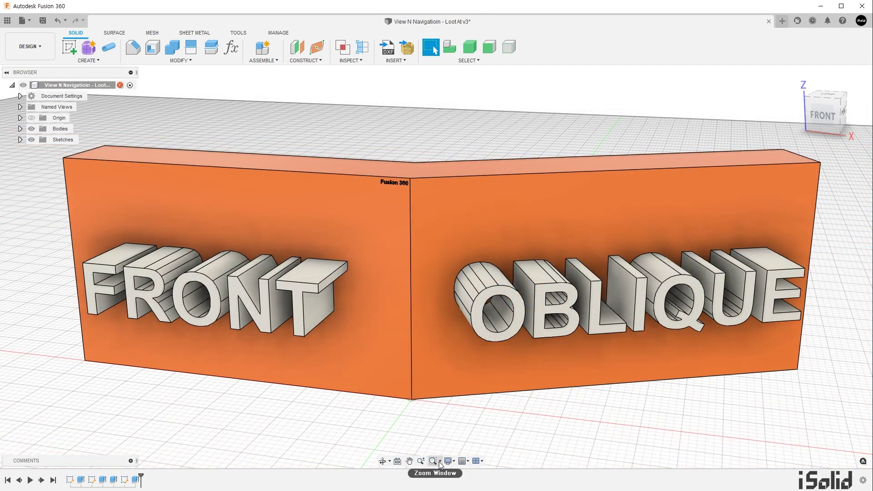
left_click(439, 462)
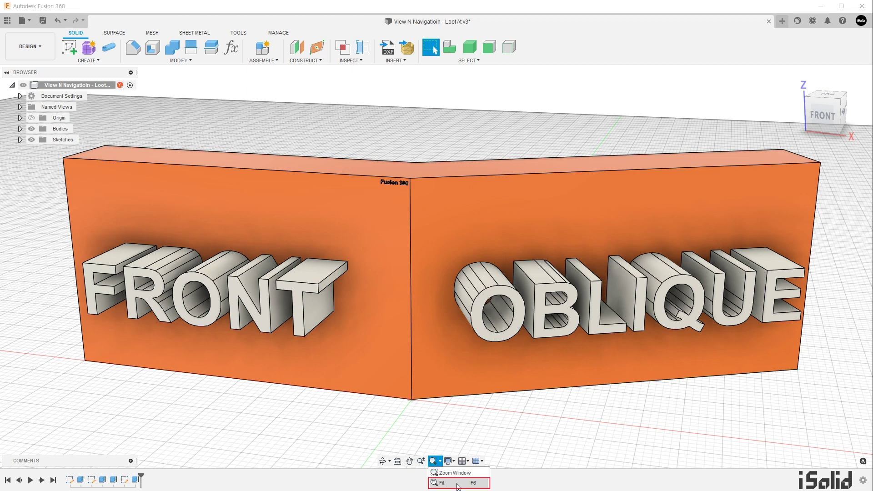
left_click(458, 484)
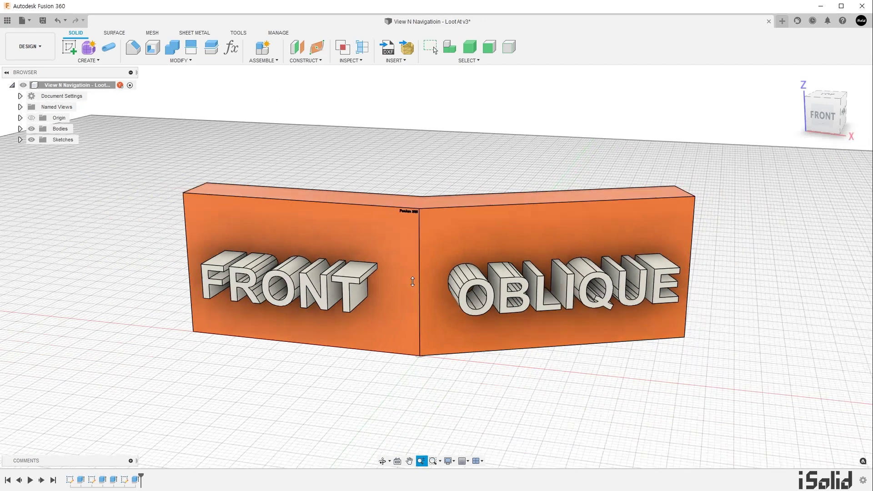
left_click_drag(413, 282, 409, 332)
middle_click_drag(454, 331, 140, 431)
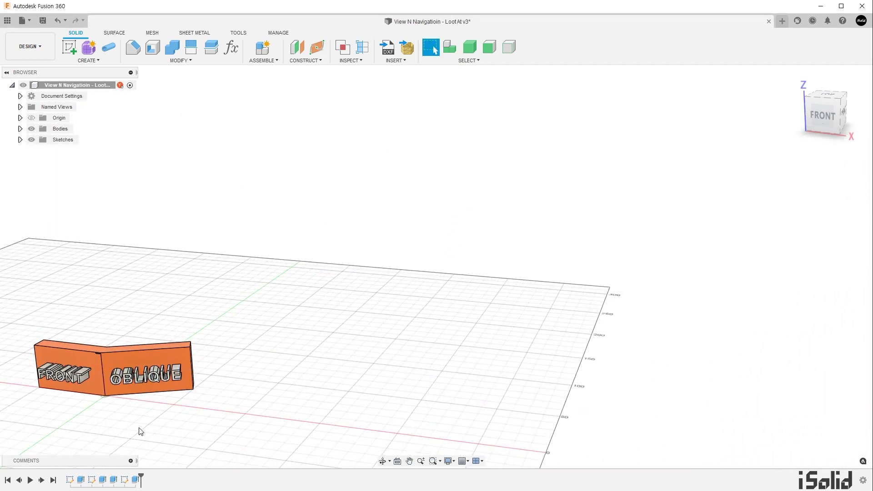
key("F6")
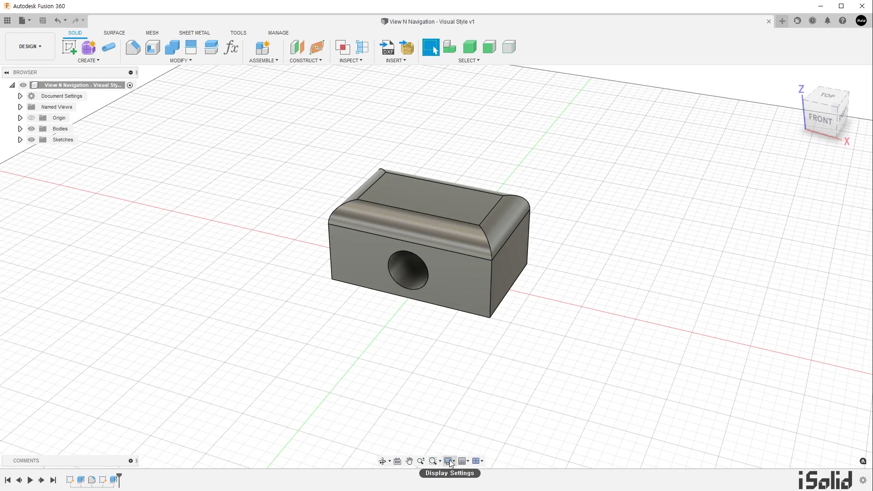
Open Display Settings to reach the Mesh Display options for the Mesh v1 balls
left_click(449, 462)
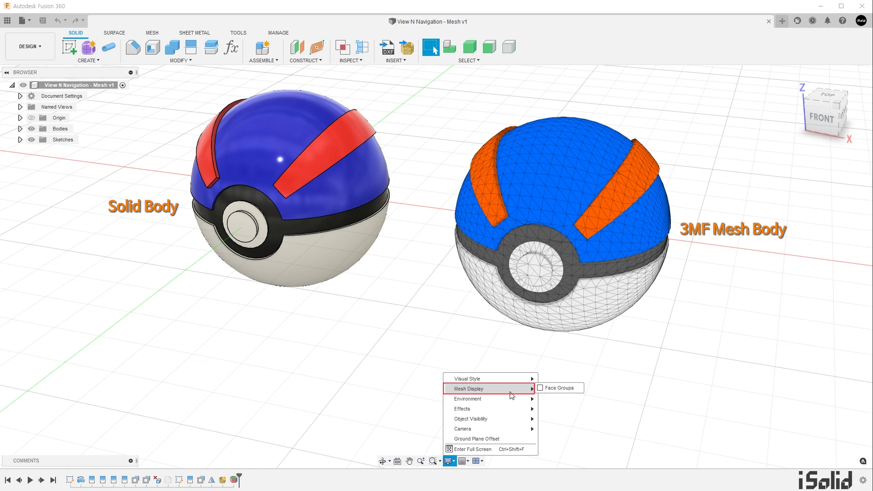
Turn on Face Groups mesh display to colour the 3MF mesh body
left_click(540, 391)
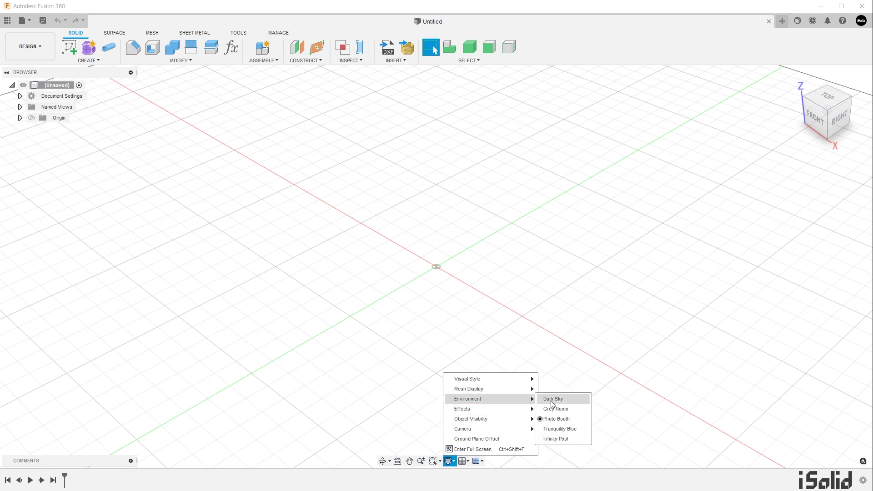
Choose the Dark Sky environment and zoom out until the grid inside the dome shows
left_click(552, 397)
left_click(421, 461)
mouse_move(569, 285)
left_mouse_down()
mouse_move(570, 377)
mouse_move(628, 382)
left_mouse_up()
key("Escape")
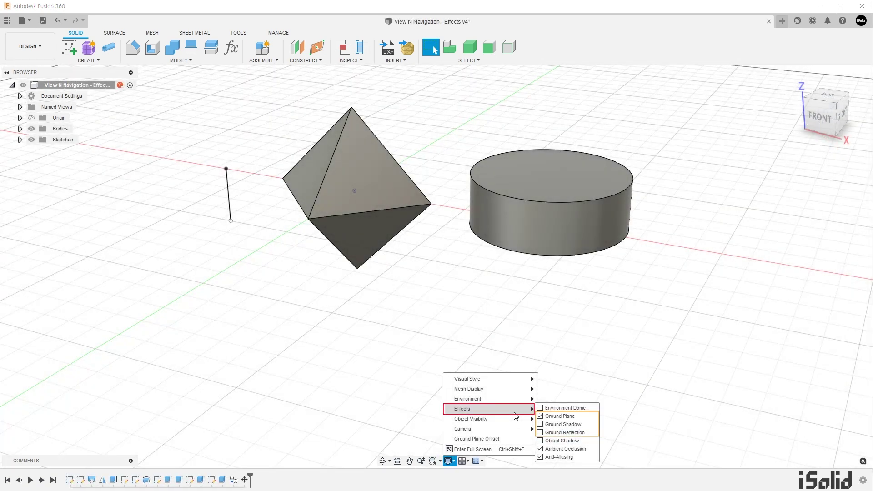
Toggle the ground plane off and back on, and enable Ground Shadow
left_click(572, 417)
left_click(587, 416)
left_click(584, 426)
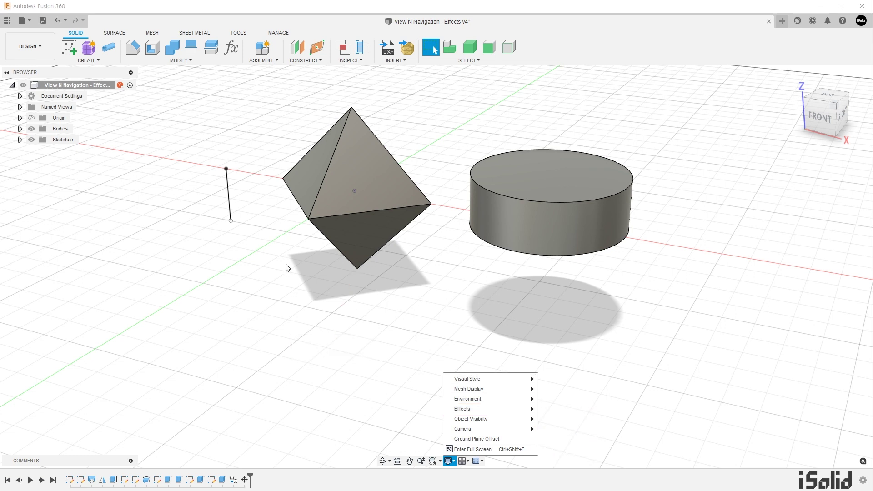
Drag the sketch line's lower end down and back up to watch the shadows shift
left_click(233, 232)
mouse_move(233, 230)
left_mouse_down()
mouse_move(246, 344)
mouse_move(248, 311)
left_mouse_up()
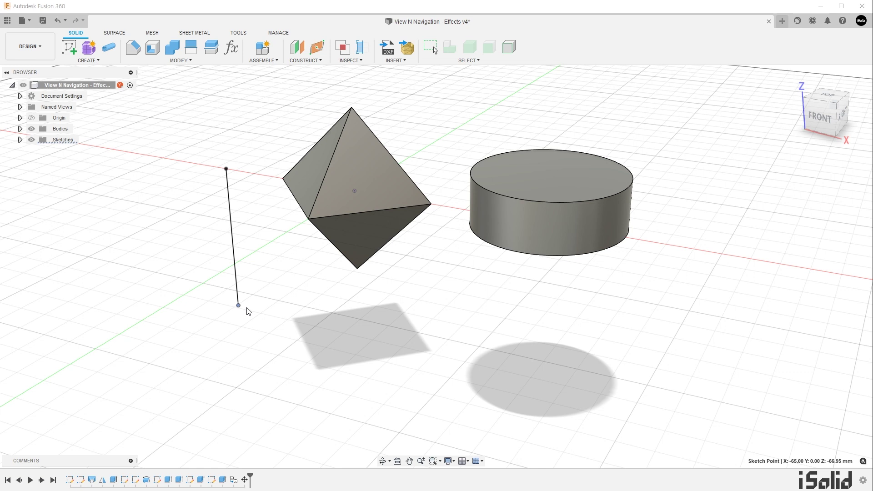
left_click_drag(248, 312, 245, 230)
left_click(449, 461)
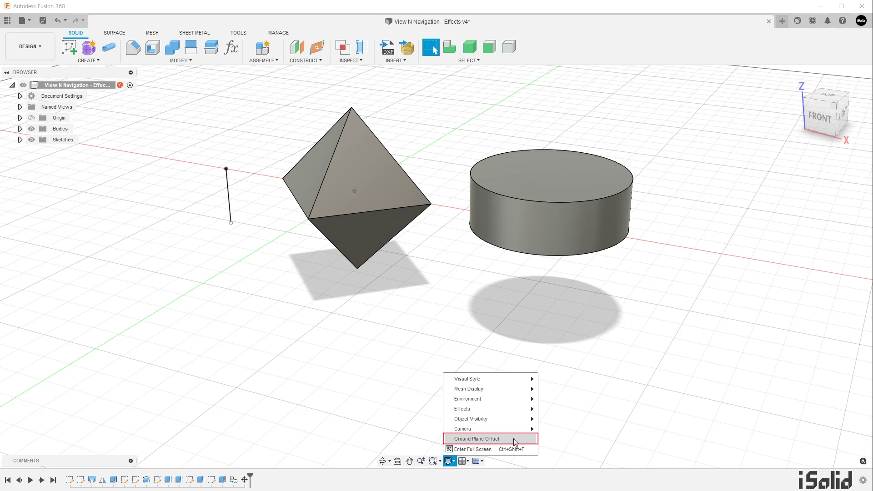
left_click(516, 439)
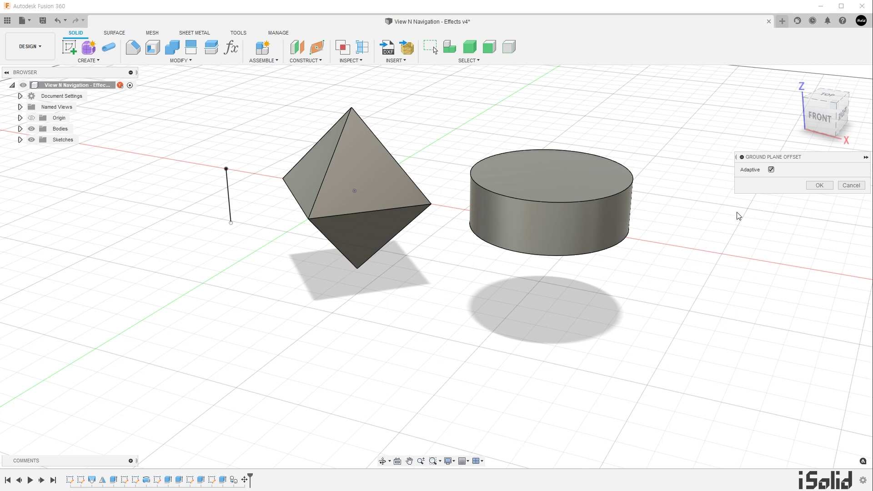
left_click(771, 169)
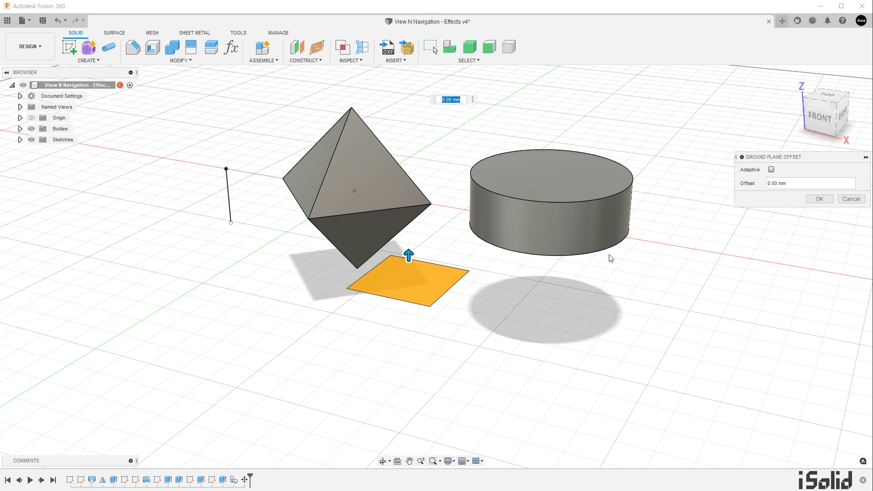
mouse_move(409, 256)
left_mouse_down()
mouse_move(404, 343)
mouse_move(409, 313)
left_mouse_up()
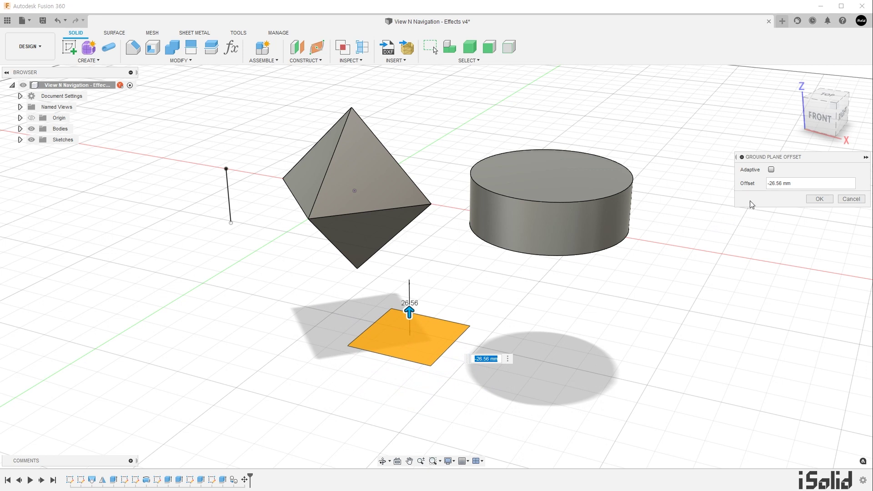
left_click(771, 170)
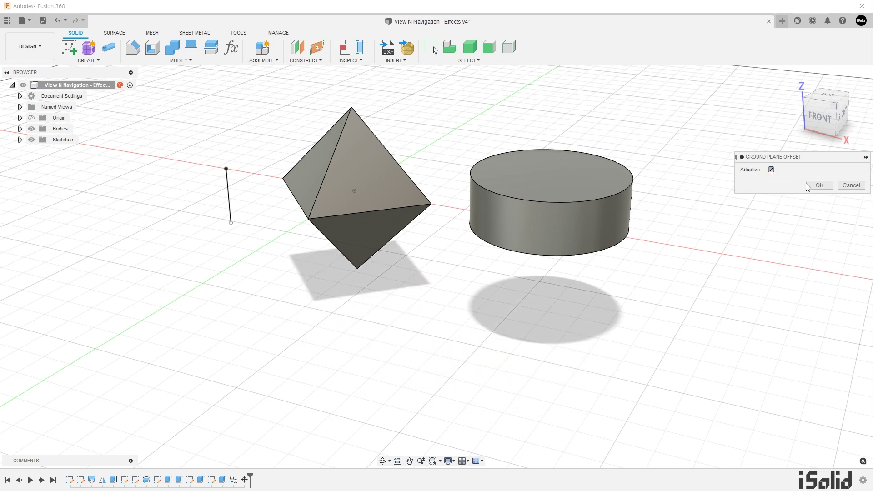
left_click(819, 185)
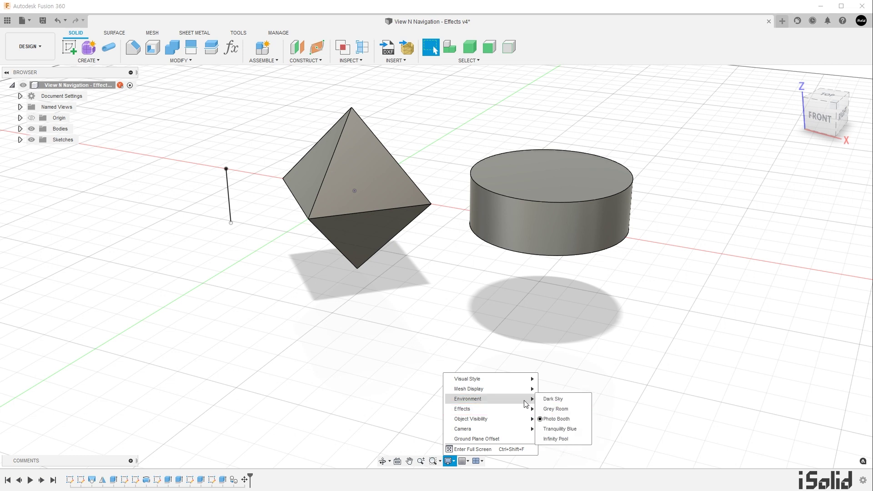
Switch the scene environment to Grey Room
mouse_move(490, 409)
left_click(548, 409)
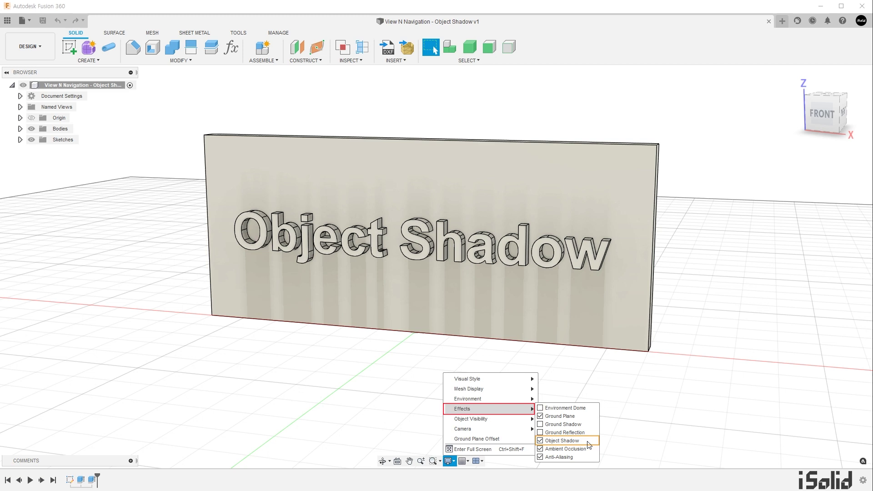
Turn off Object Shadow so the raised lettering casts no shadows
left_click(589, 444)
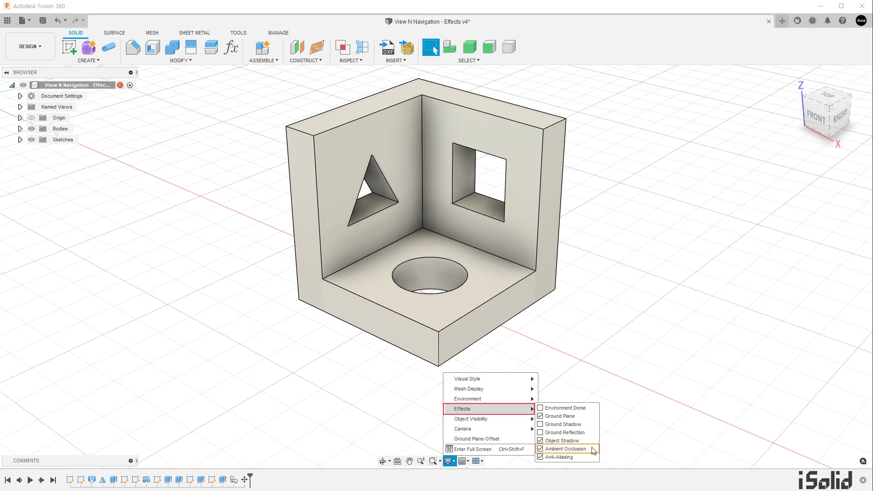
Toggle Ambient Occlusion and Anti-Aliasing off and back on to compare the bracket's shading and edges
left_click(594, 451)
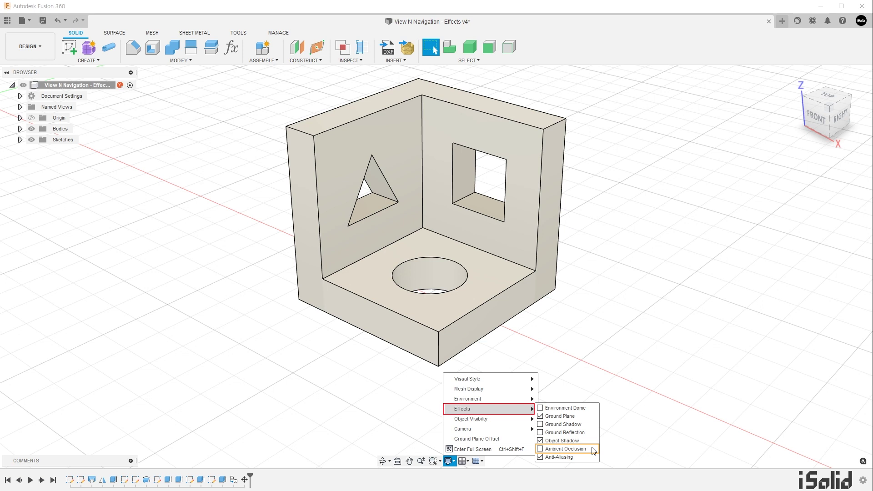
left_click(594, 450)
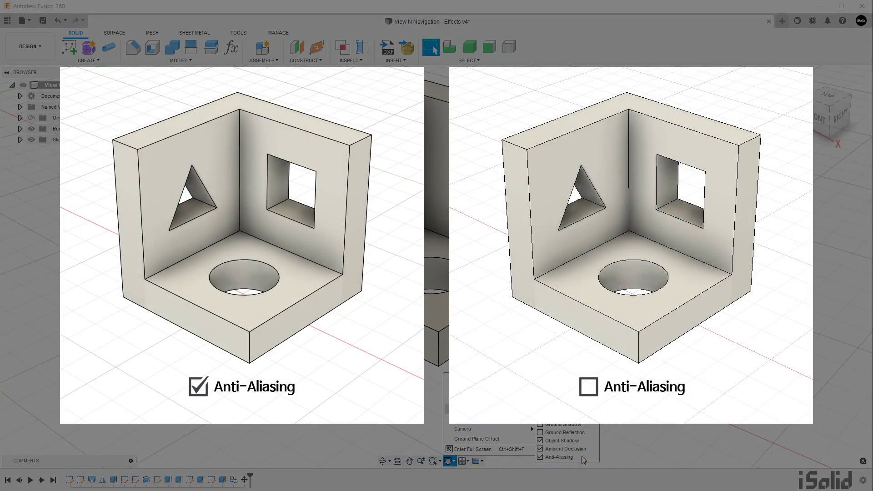
left_click(582, 458)
left_click(583, 458)
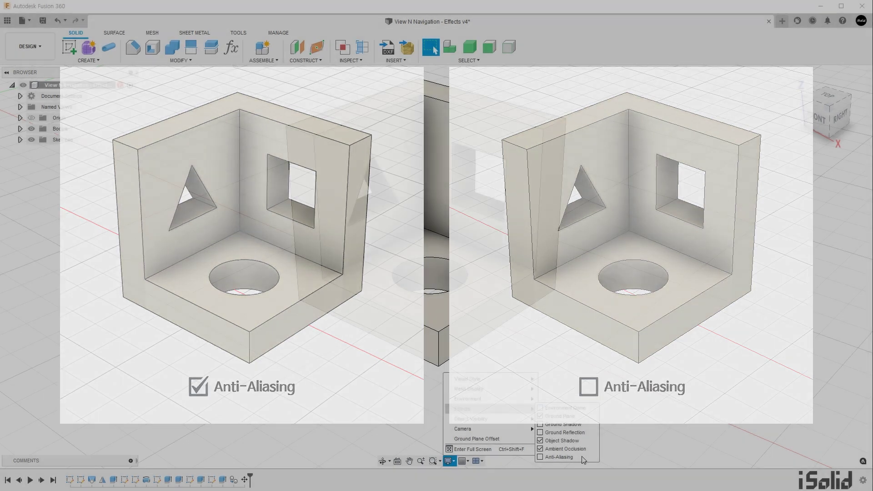
left_click(584, 458)
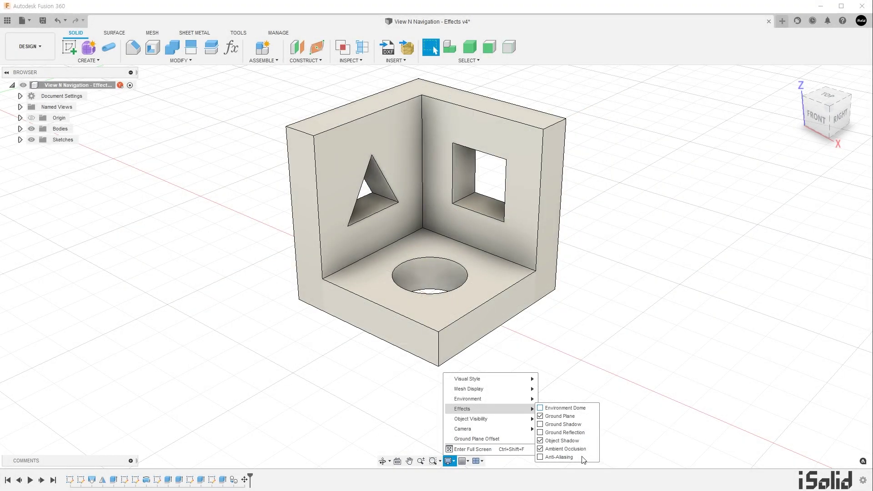
left_click(583, 458)
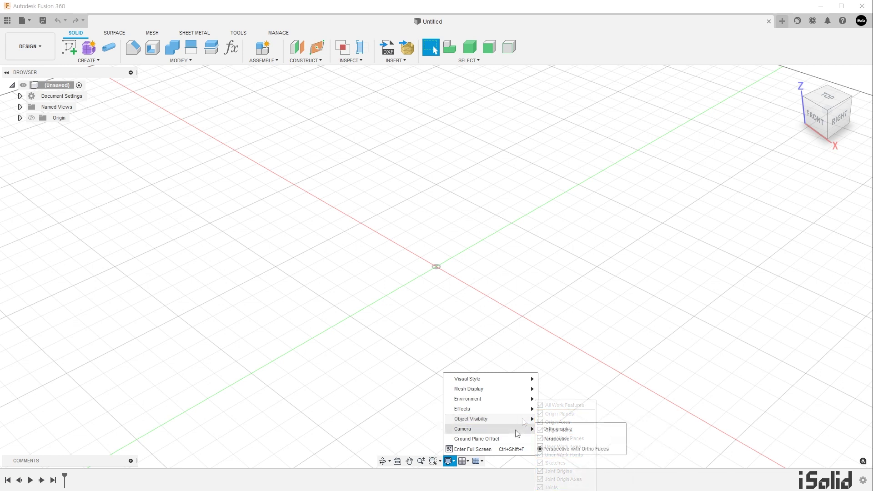
mouse_move(491, 428)
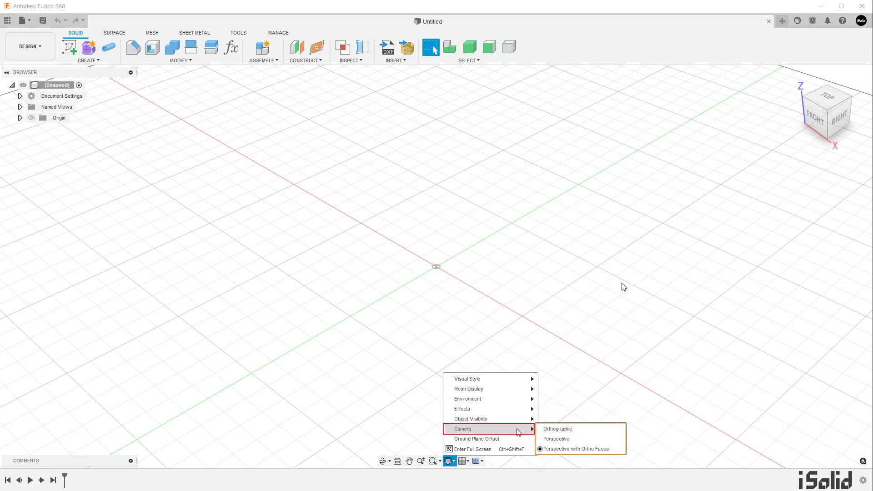
Bring up the ViewCube's camera and view orientation options
right_click(795, 81)
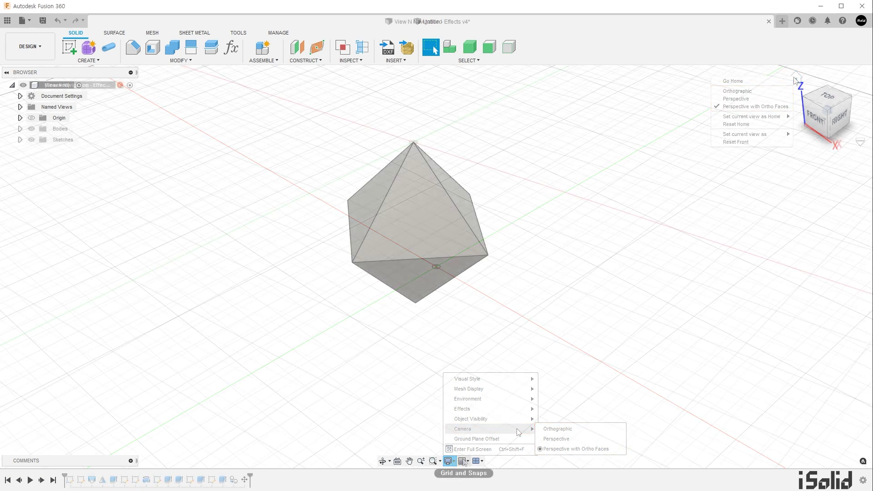
In Grid and Snaps, toggle Layout Grid off and on twice, leaving it shown
left_click(463, 462)
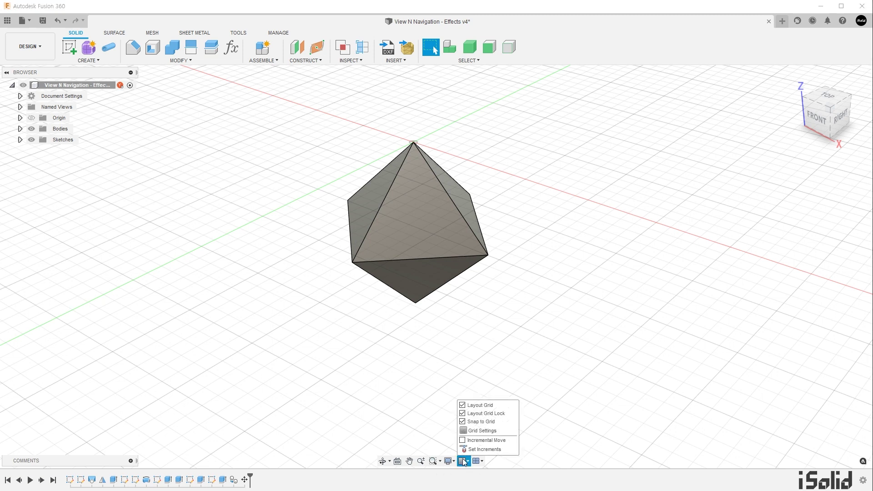
left_click(507, 406)
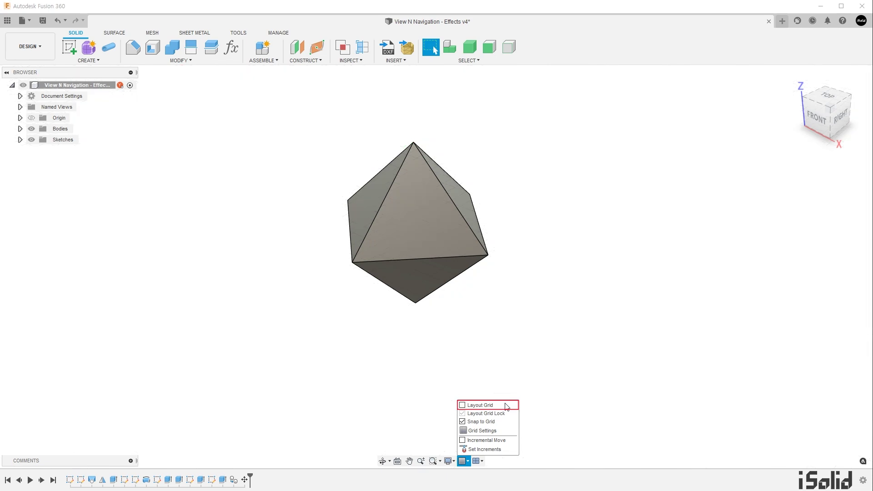
left_click(507, 406)
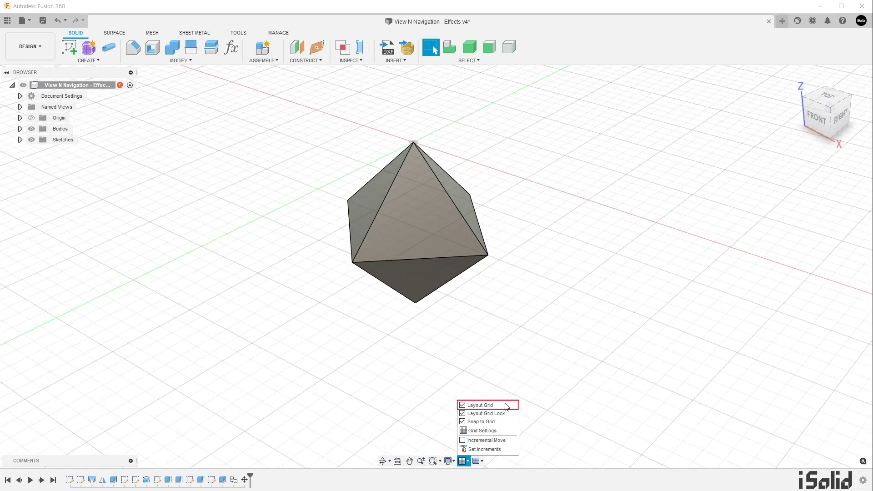
left_click(507, 406)
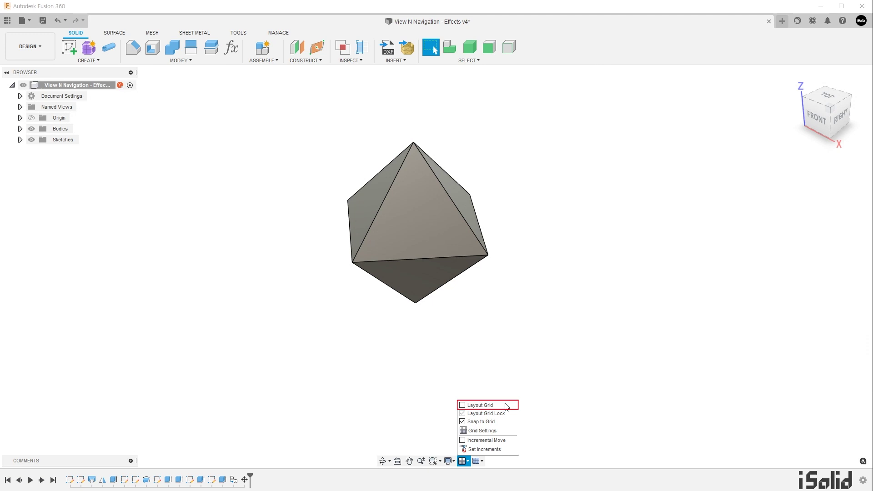
left_click(507, 407)
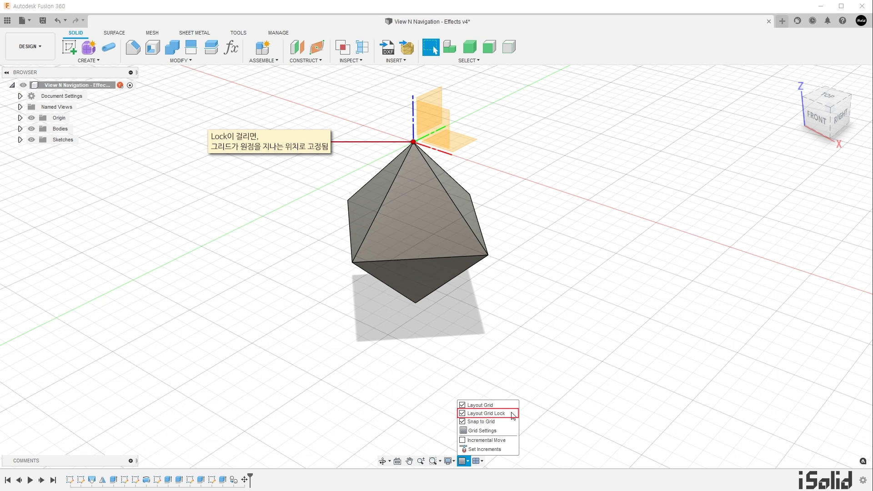
Close the grid menu and orbit to view the octahedron from the lower front
left_click(546, 382)
middle_click_drag(546, 382, 556, 363, "shift")
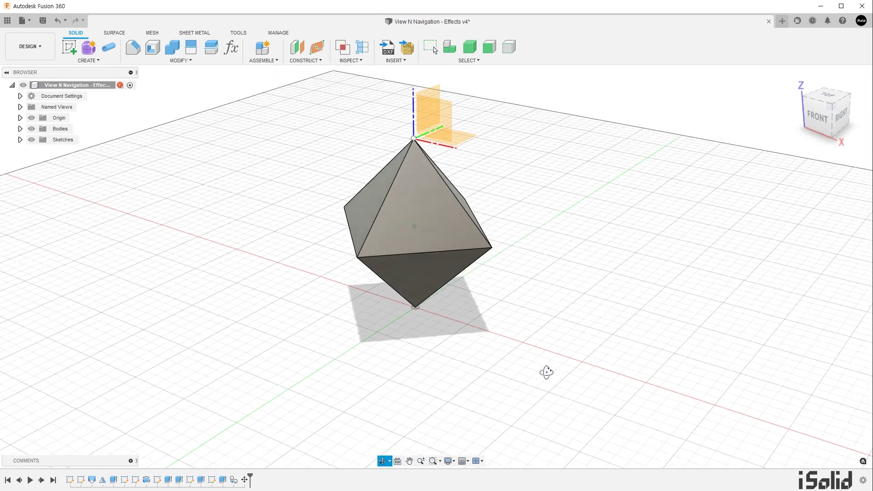
key("Escape")
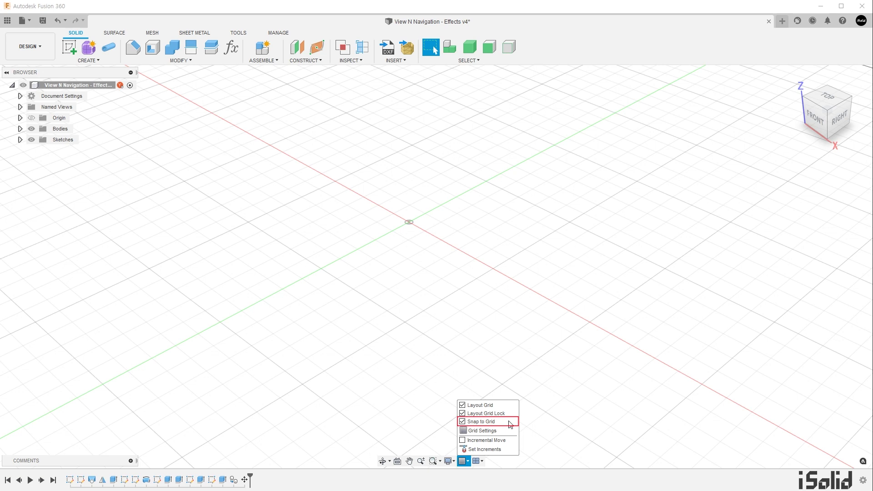
Start a box on the XY ground plane, set two base corners, then discard it
left_click(106, 62)
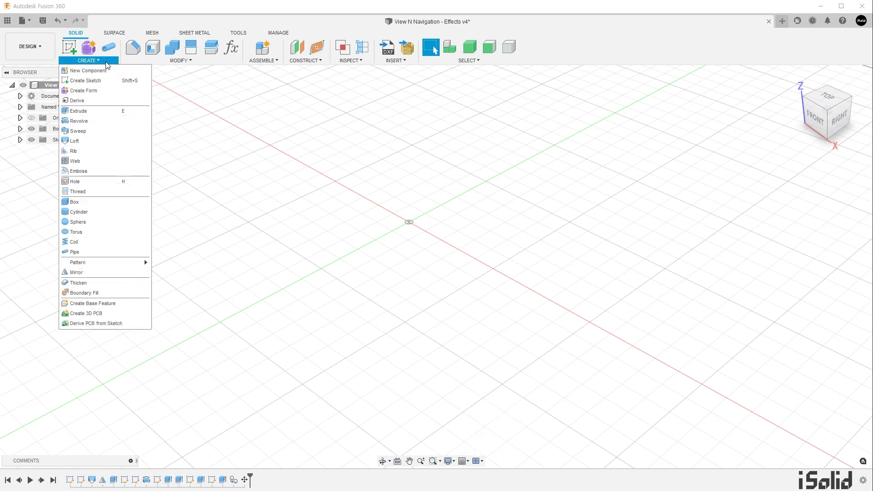
left_click(121, 201)
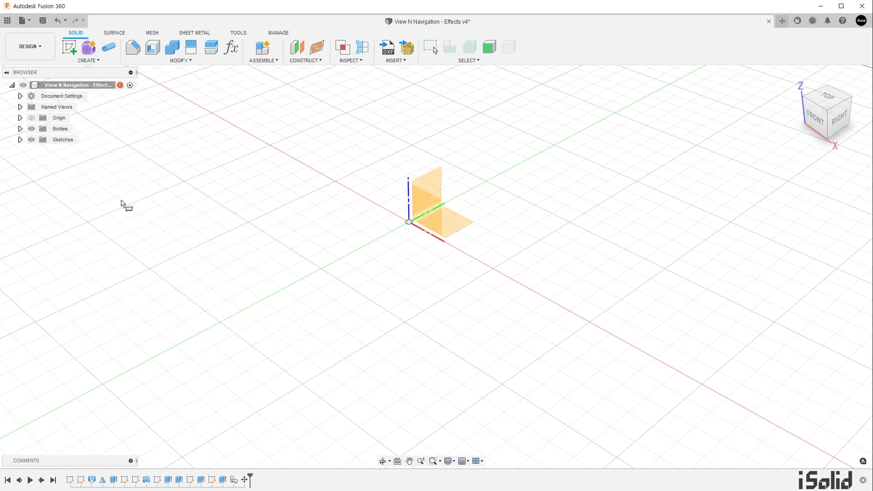
left_click(458, 229)
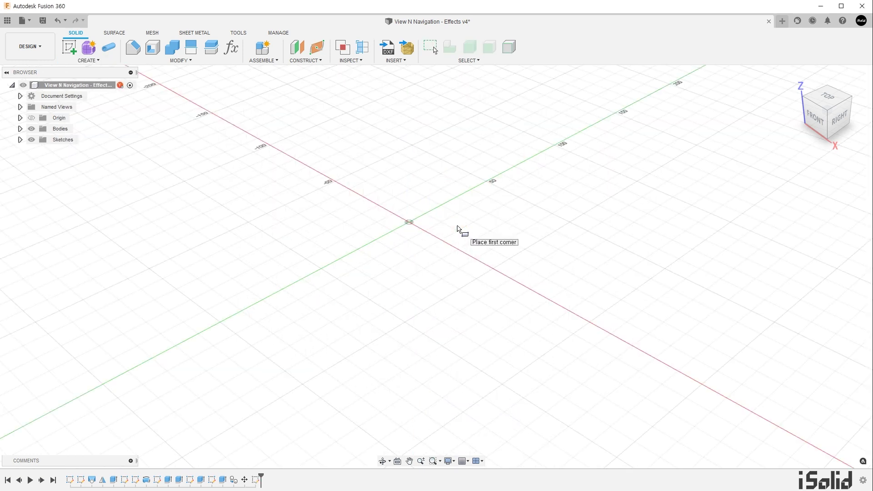
left_click(249, 223)
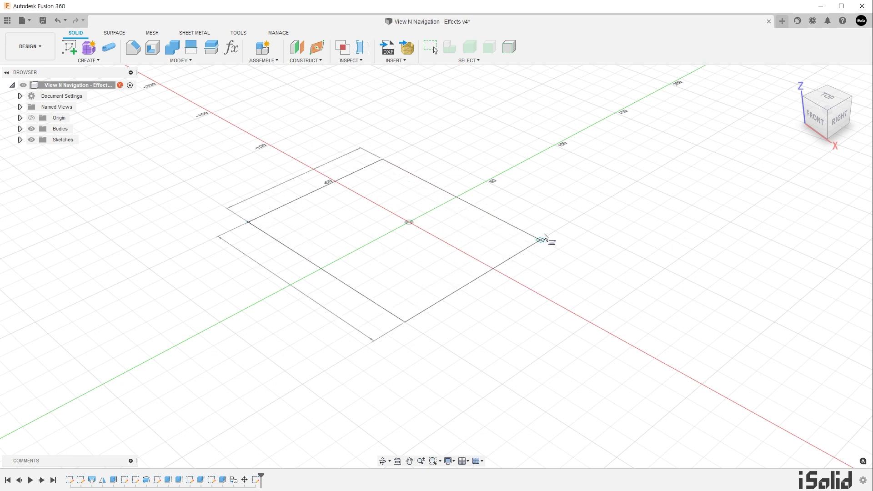
left_click(569, 227)
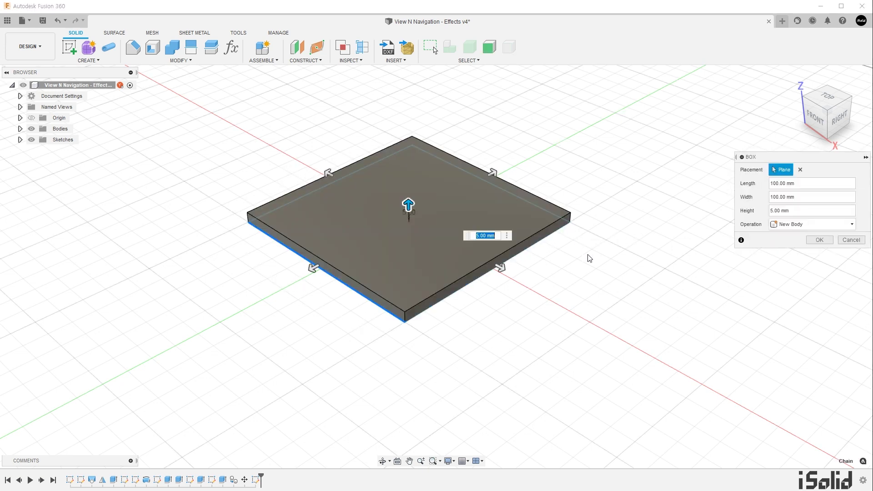
left_click(847, 240)
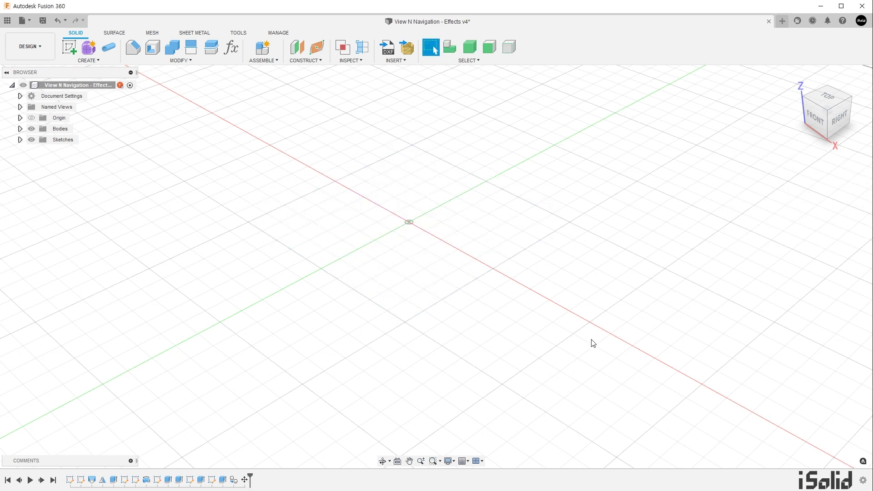
Start another box from the canvas shortcut menu, snapping its two base corners to the grid
left_click(462, 463)
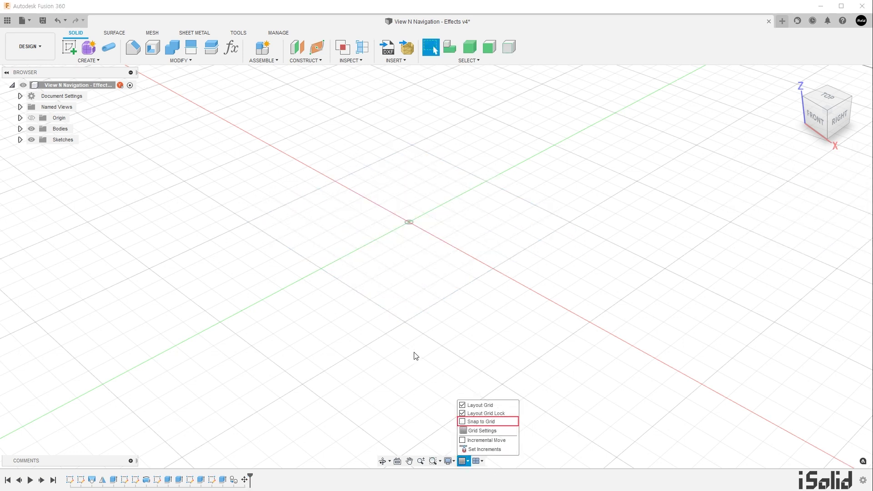
right_click(412, 287)
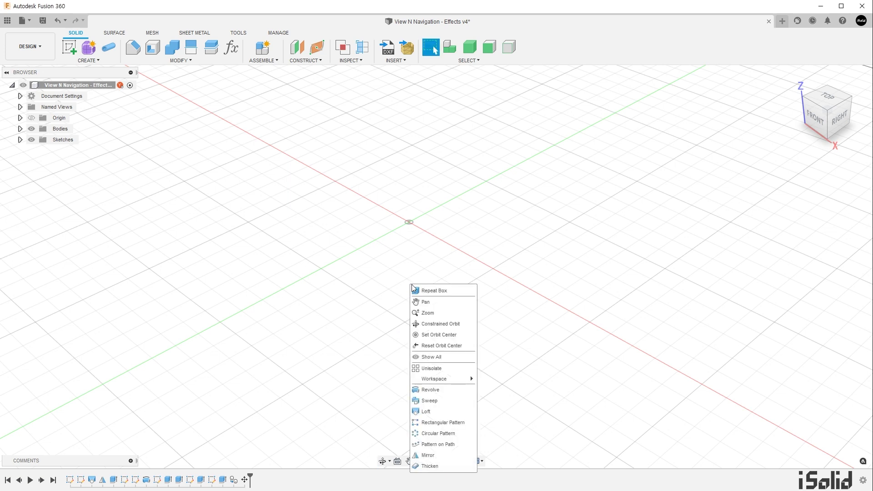
left_click(457, 291)
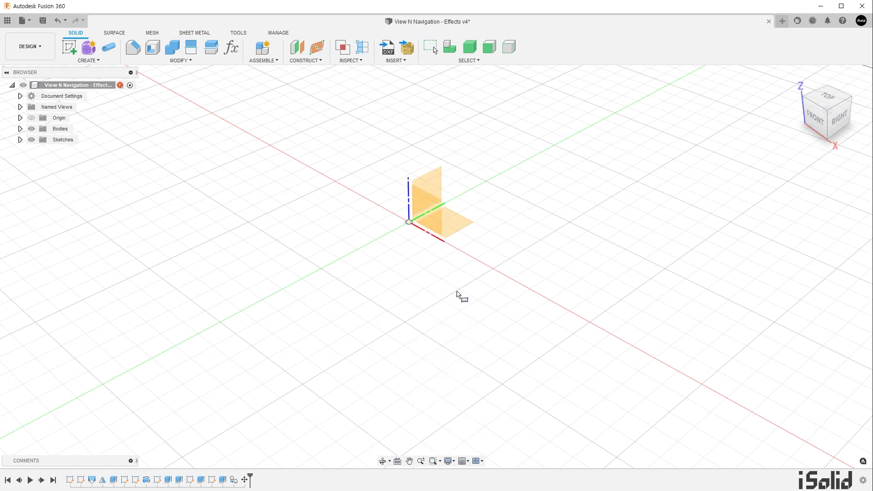
left_click(454, 228)
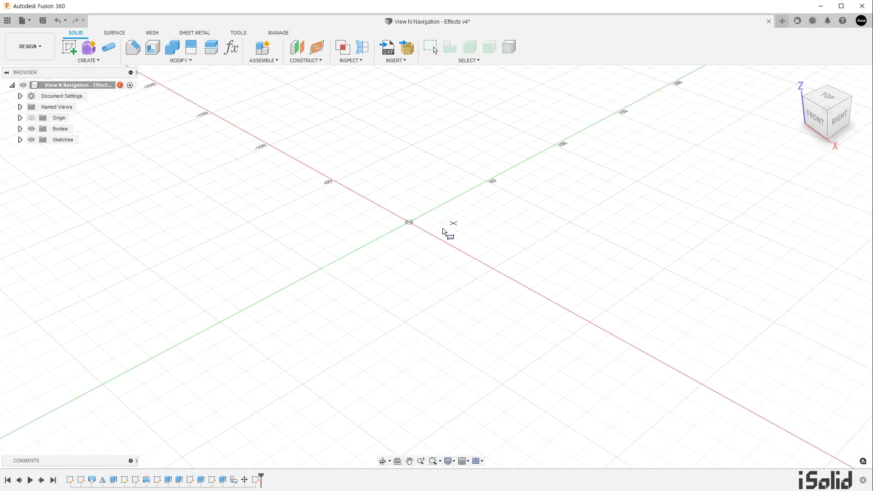
left_click(257, 225)
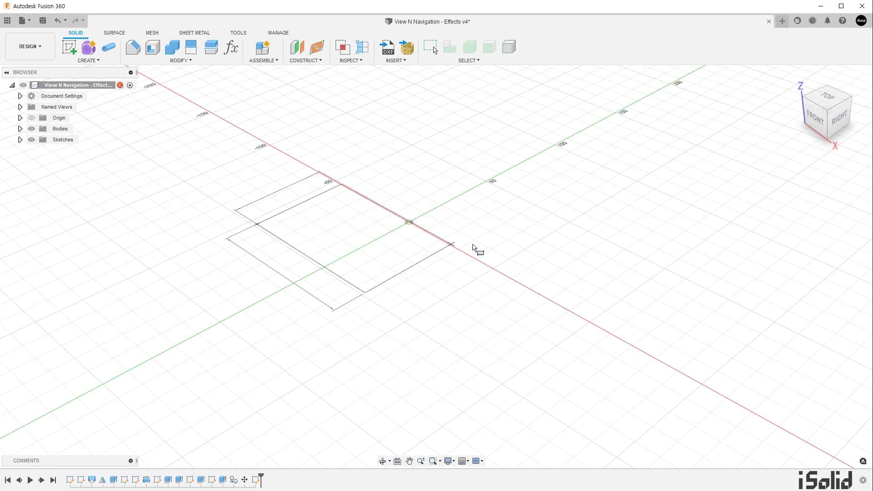
left_click(563, 222)
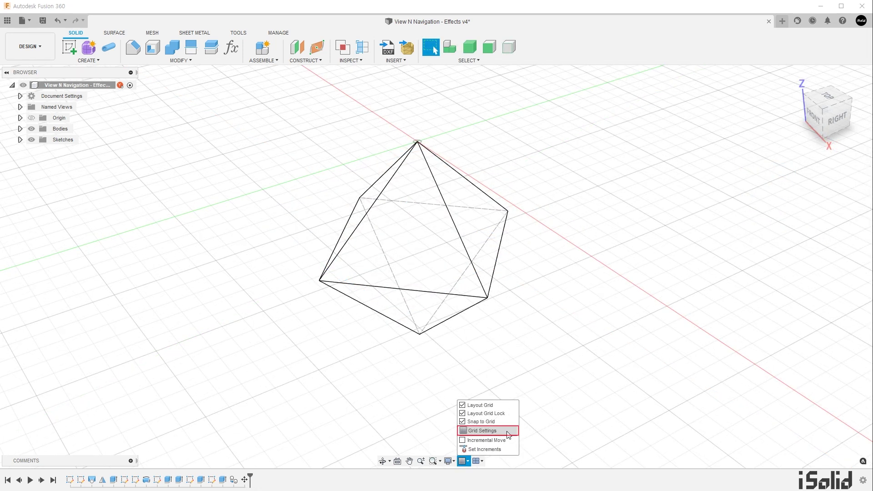
Open Grid Settings and zoom in to watch the Adaptive grid spacing change
left_click(508, 434)
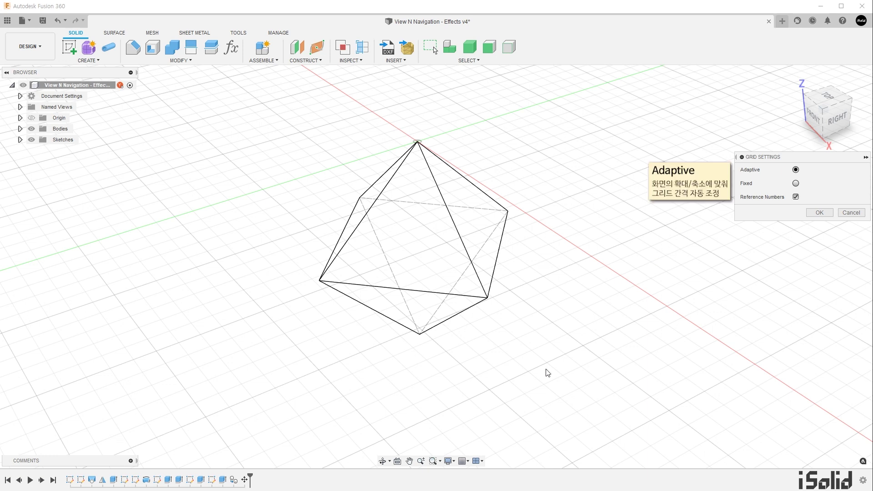
left_click(421, 460)
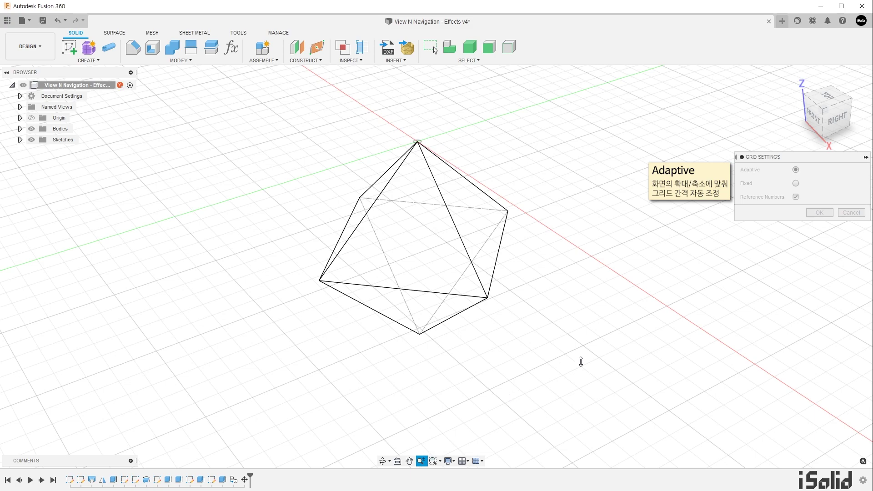
mouse_move(581, 360)
left_mouse_down()
mouse_move(587, 311)
mouse_move(585, 426)
mouse_move(585, 315)
mouse_move(586, 425)
mouse_move(584, 353)
left_mouse_up()
key("Escape")
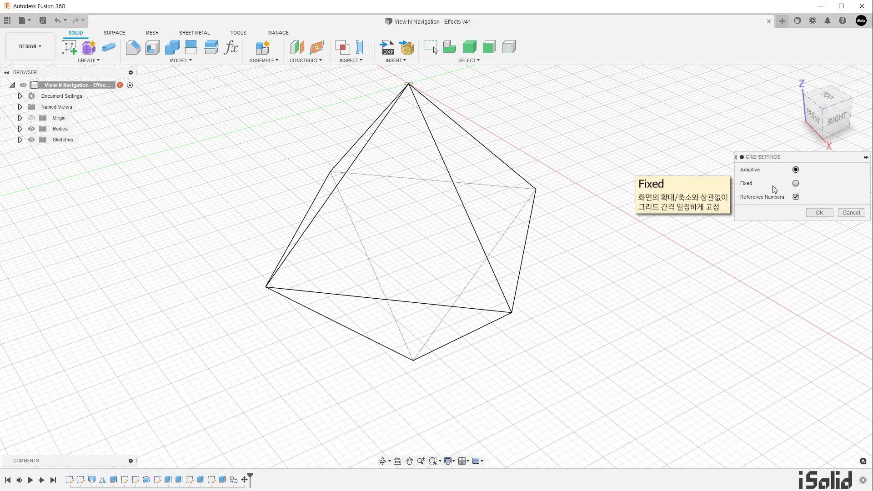
Switch the grid to Fixed spacing (100.00 mm, 5 subdivisions), zoom to check it, and toggle Reference Numbers
left_click(795, 184)
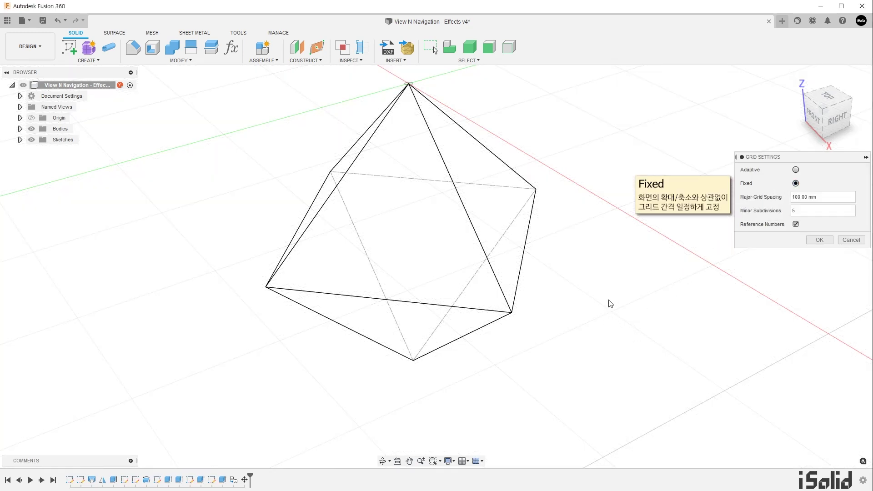
left_click(421, 461)
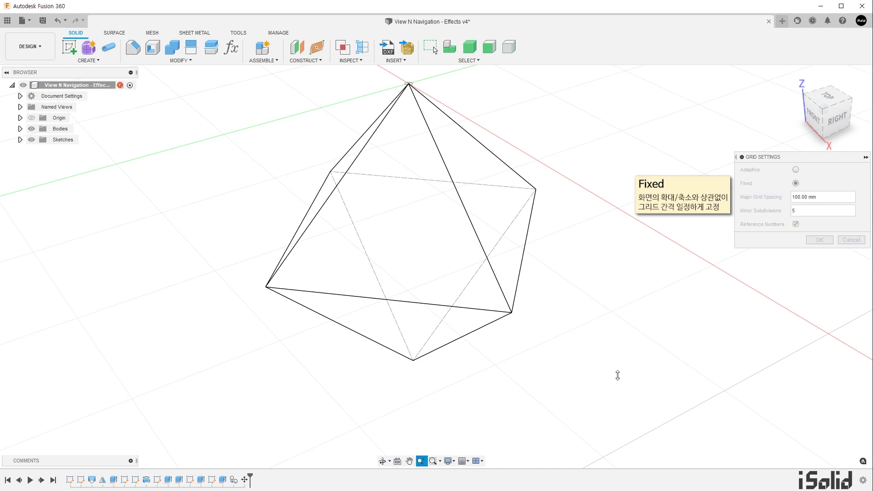
mouse_move(617, 375)
left_mouse_down()
mouse_move(614, 328)
mouse_move(620, 467)
mouse_move(619, 459)
left_mouse_up()
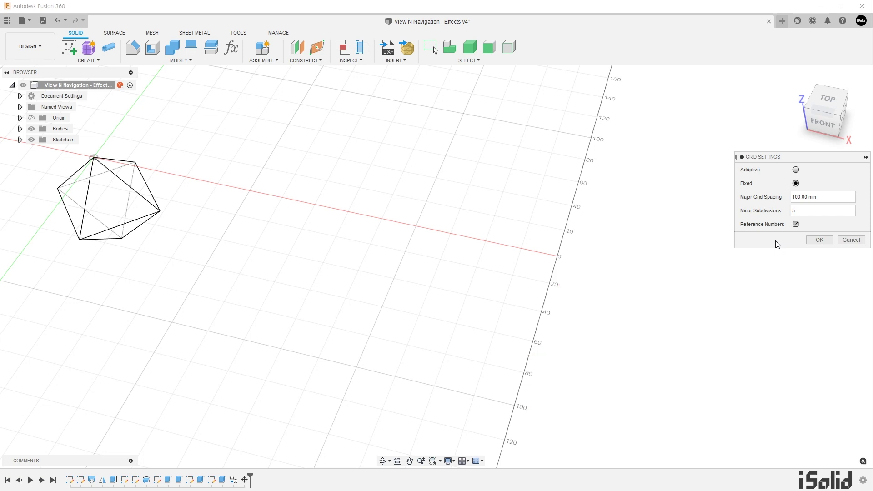
left_click(796, 224)
left_click(795, 224)
left_click(795, 224)
Restore reference numbers, then preview a stepped extrude of the octahedron's right face and cancel it
left_click(796, 225)
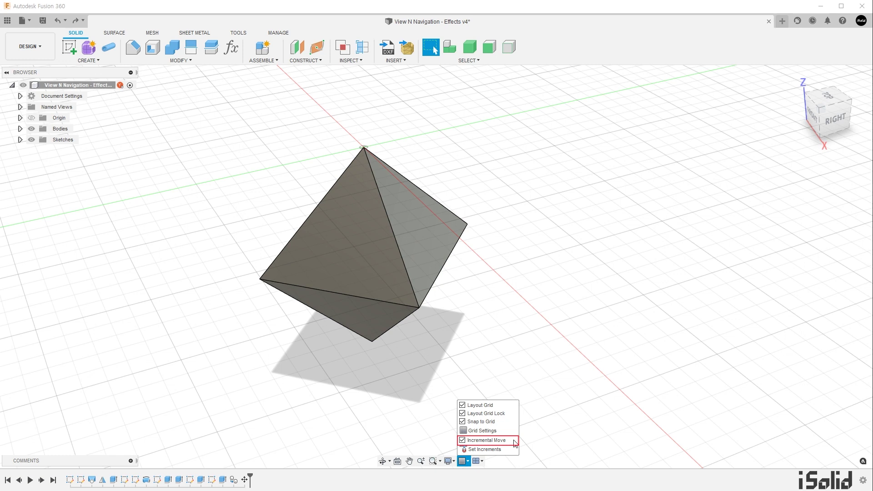
left_click(507, 345)
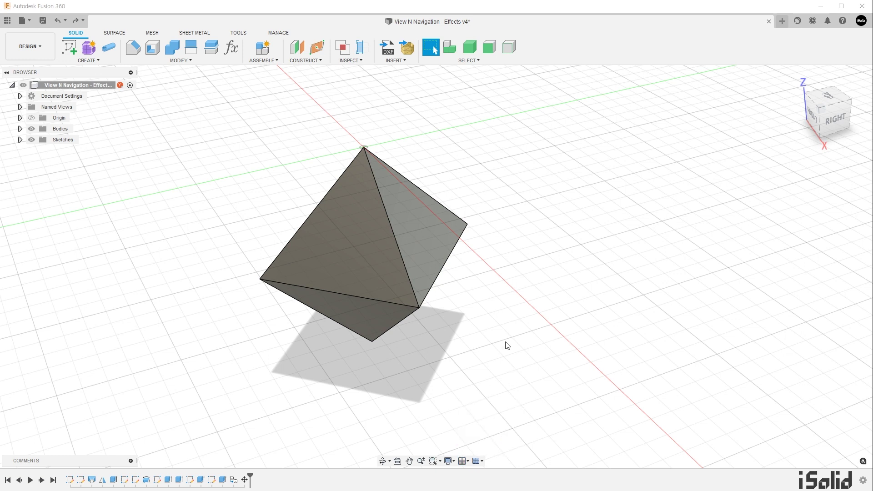
key("e")
left_click(438, 233)
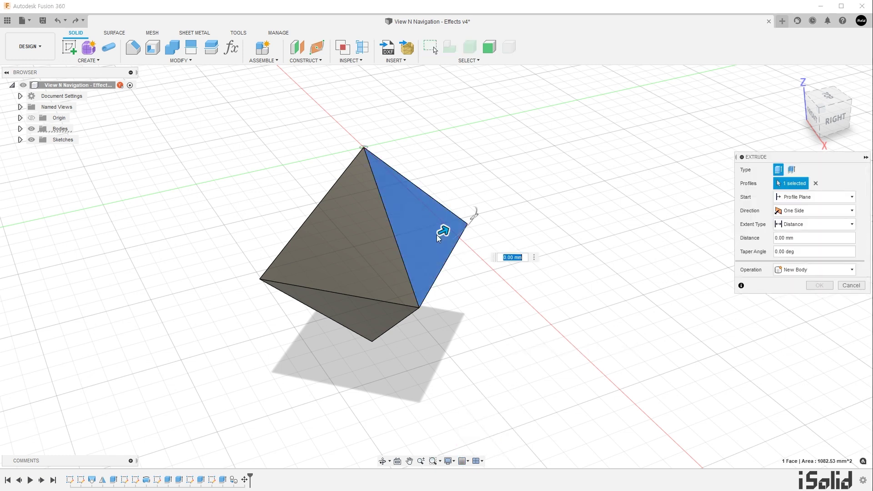
left_click_drag(445, 229, 545, 188)
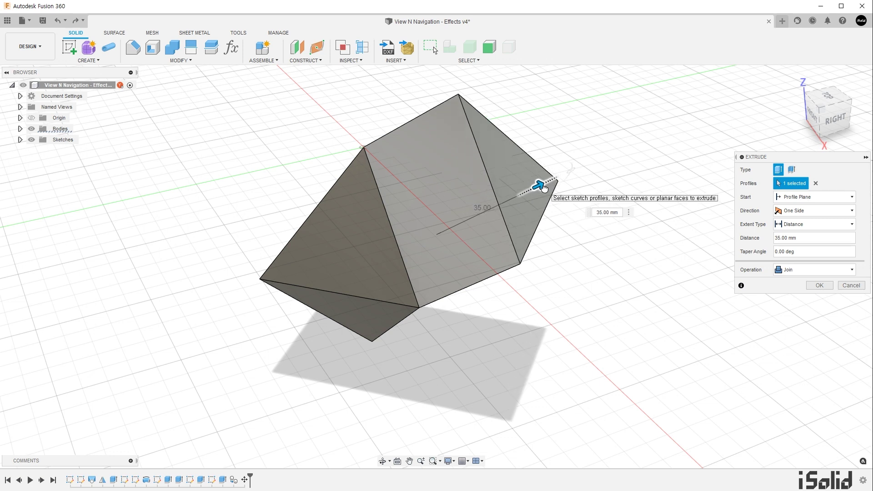
left_click(844, 285)
Preview moving the octahedron along Y in fixed increments without keeping the move
key("m")
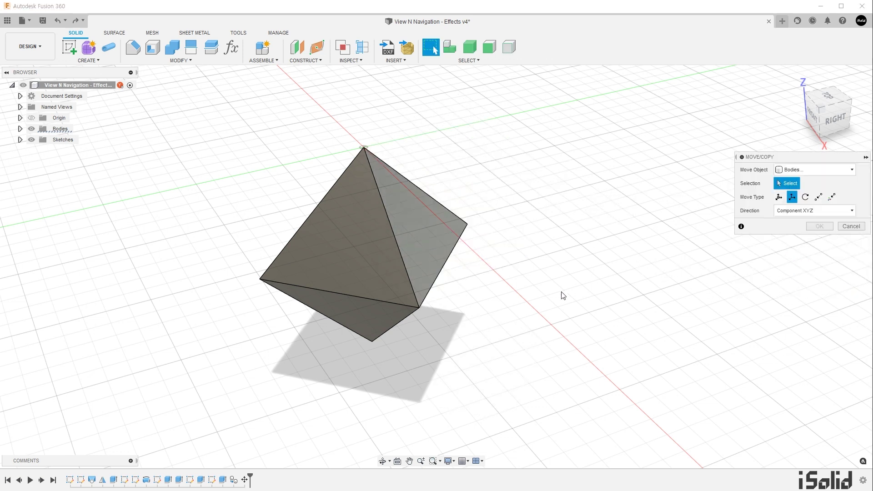
left_click(422, 242)
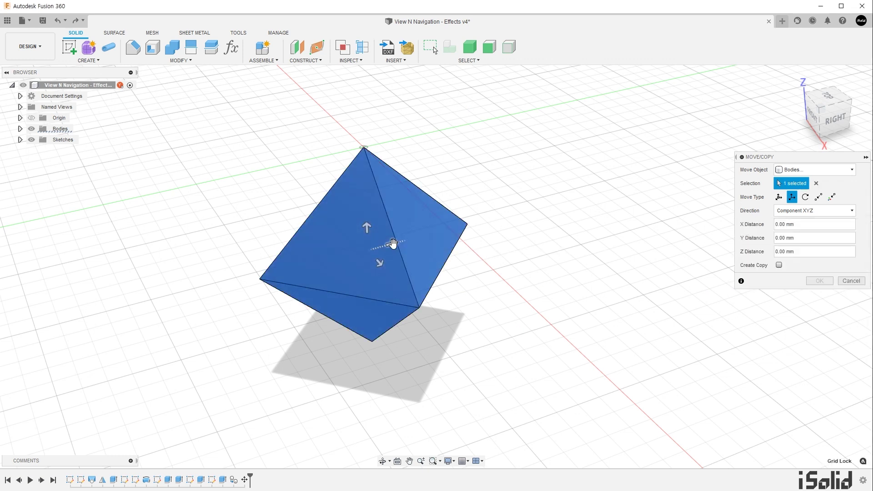
left_click_drag(392, 244, 461, 227)
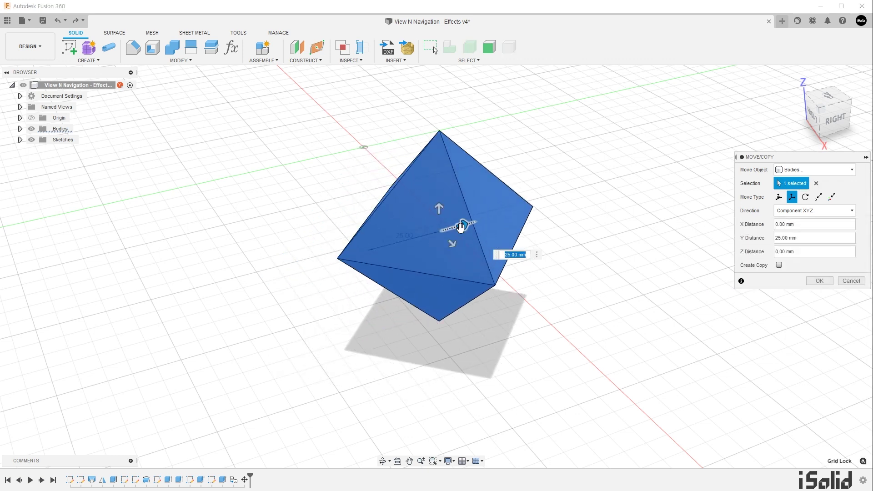
left_click(467, 461)
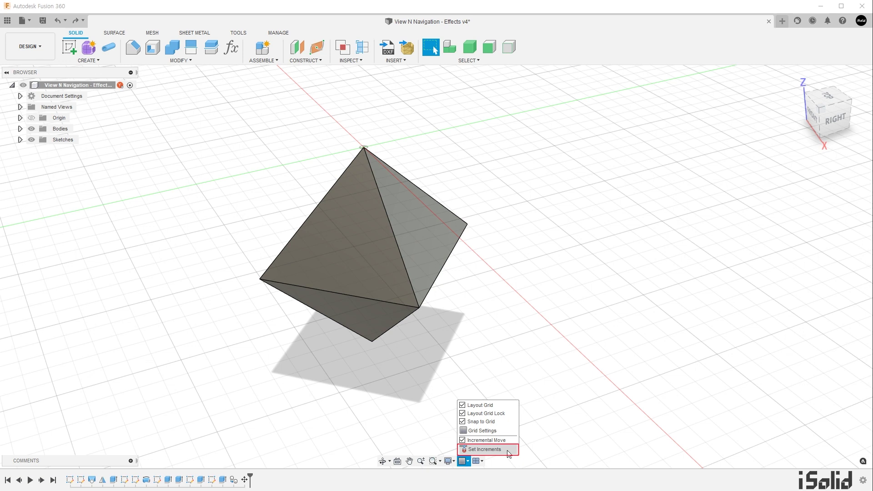
Make the move increments Fixed at 5.00 mm and 5.00 deg
left_click(509, 450)
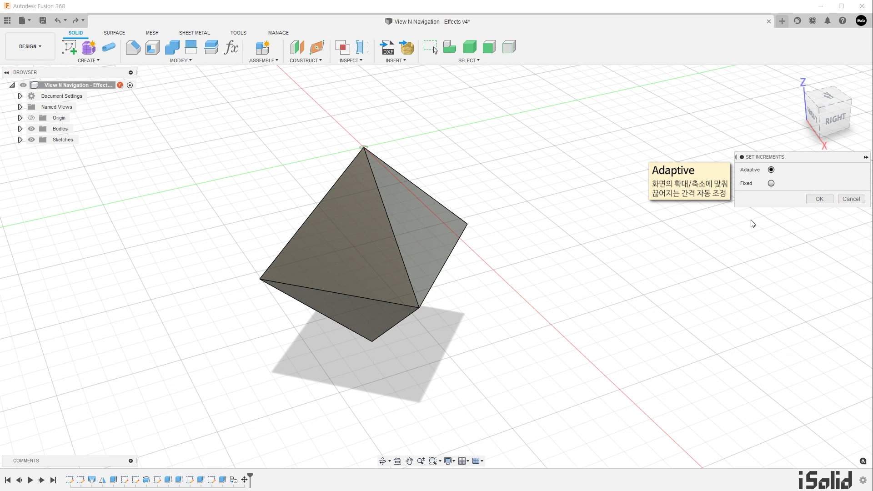
left_click(771, 183)
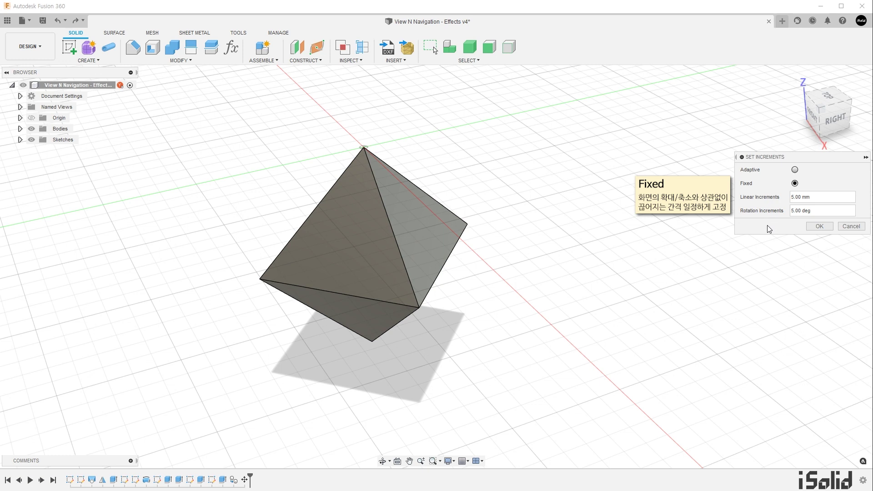
left_click(464, 461)
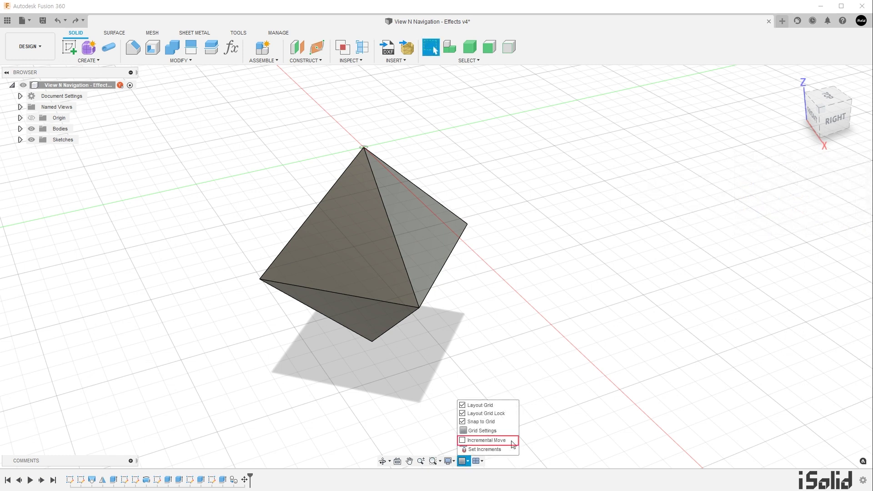
key("e")
left_click(435, 234)
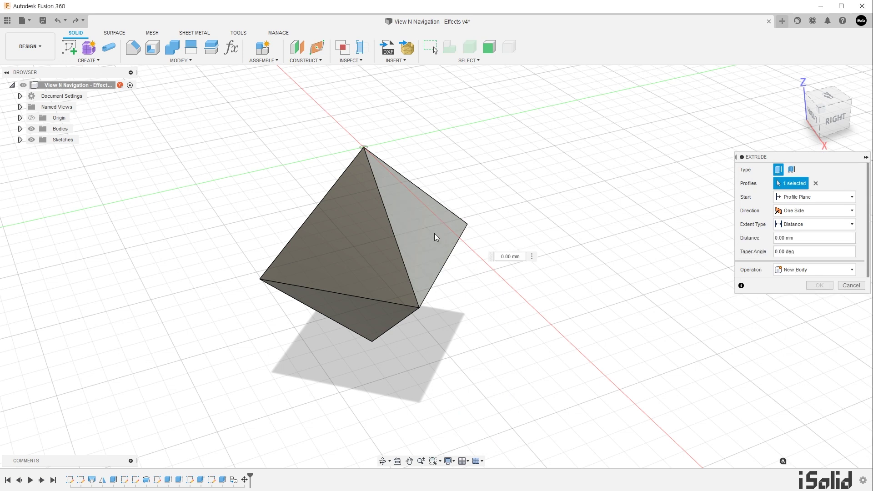
mouse_move(448, 226)
left_mouse_down()
mouse_move(545, 194)
mouse_move(480, 213)
left_mouse_up()
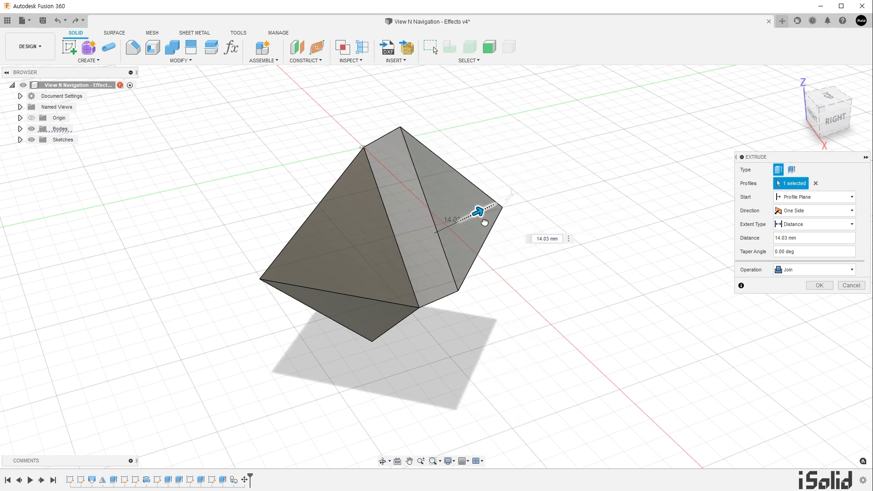
key("Escape")
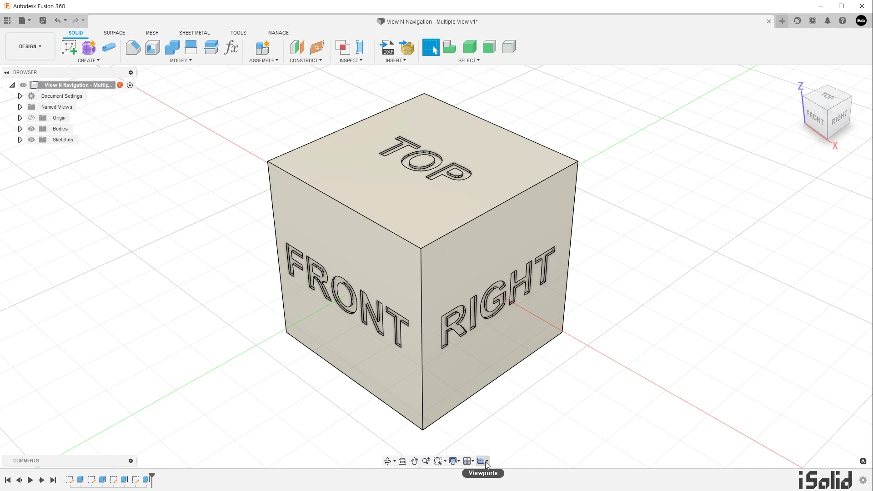
Split the cube view into four viewports, activate Top, Front and Right, then restore a single view
left_click(486, 462)
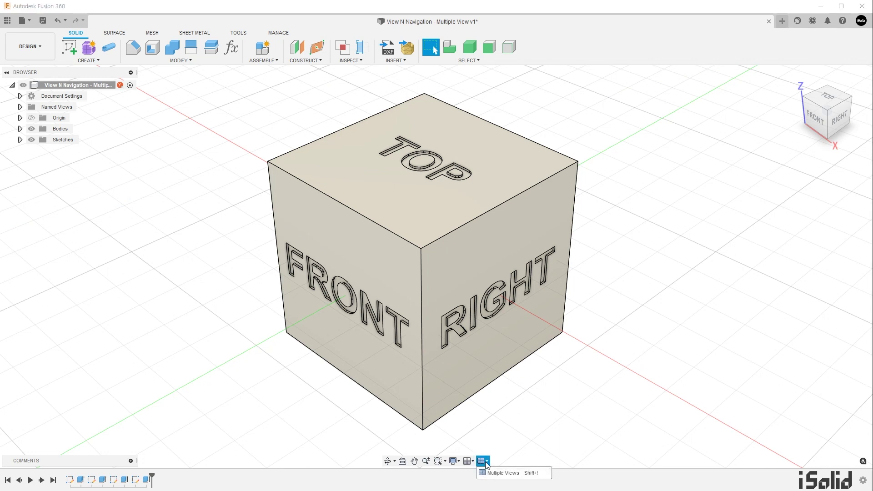
left_click(525, 475)
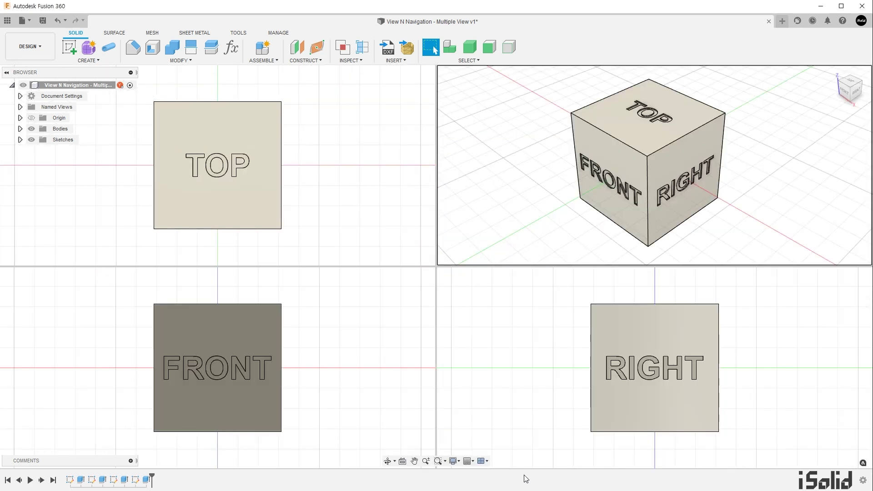
left_click(364, 241)
left_click(368, 357)
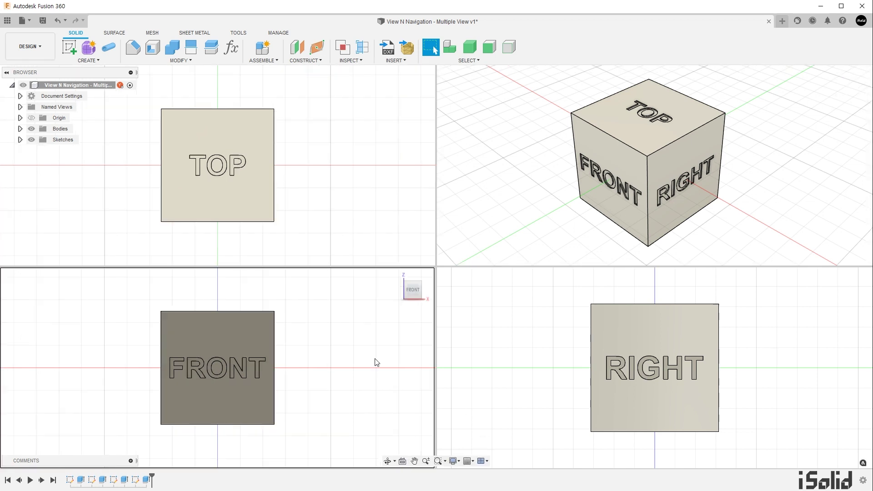
left_click(526, 380)
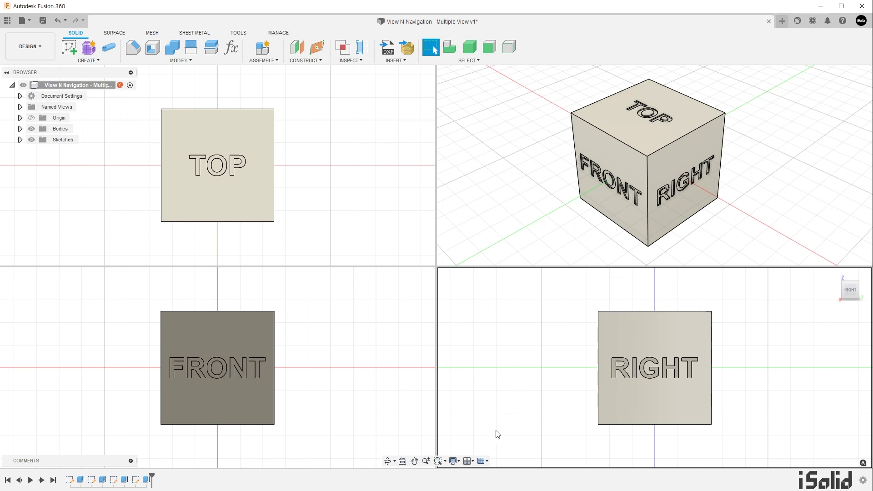
left_click(483, 461)
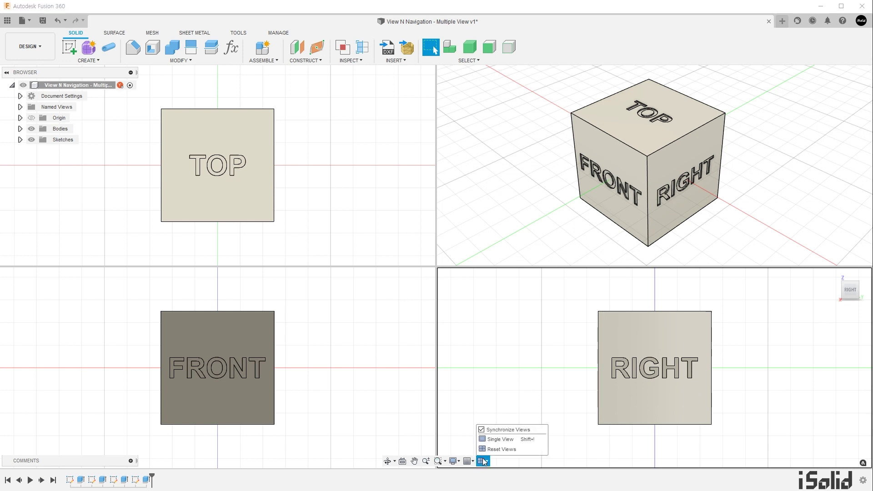
left_click(512, 440)
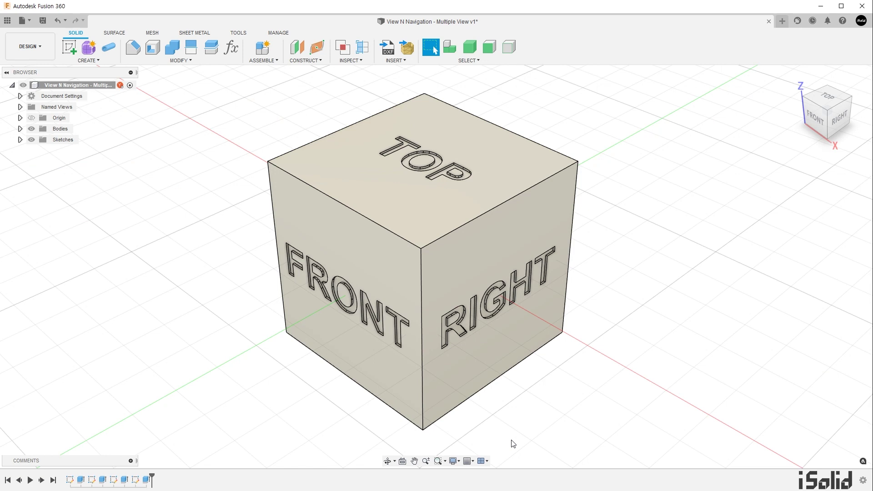